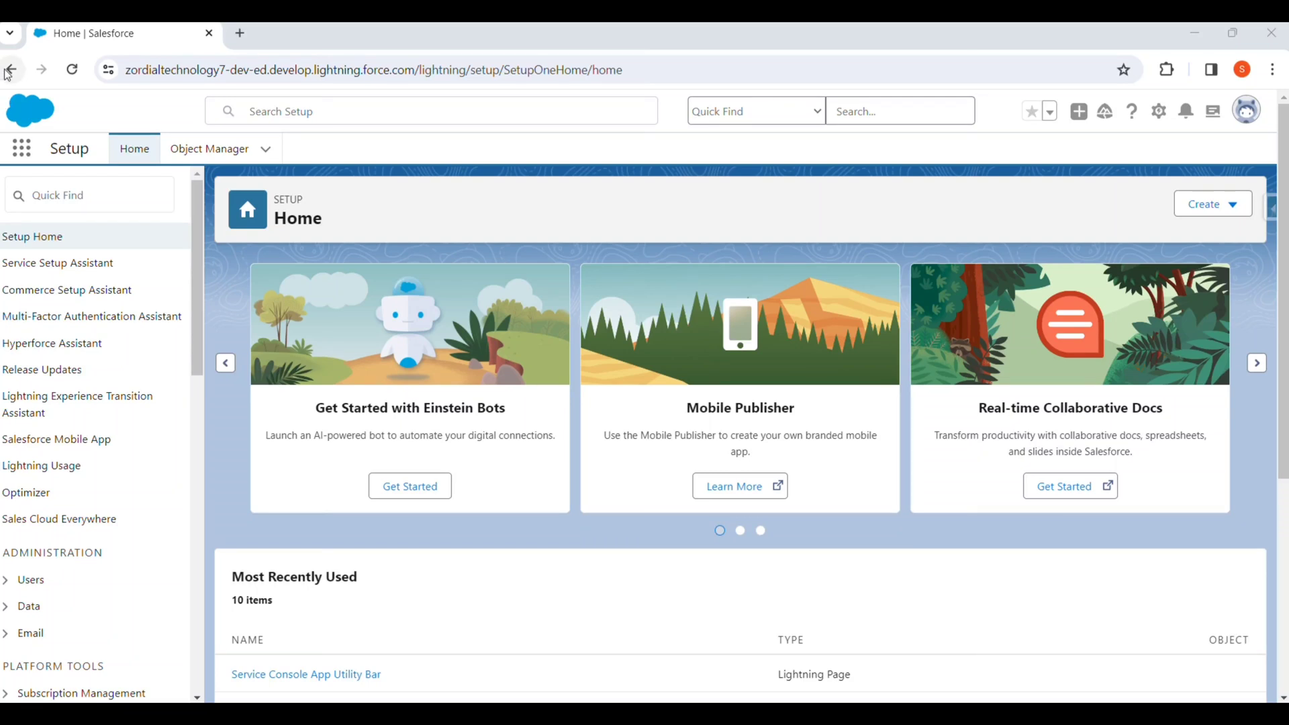
# Step: Search the setup menu for 'Einstein bot' and open the Einstein Bots setup page
pyautogui.click(103, 197)
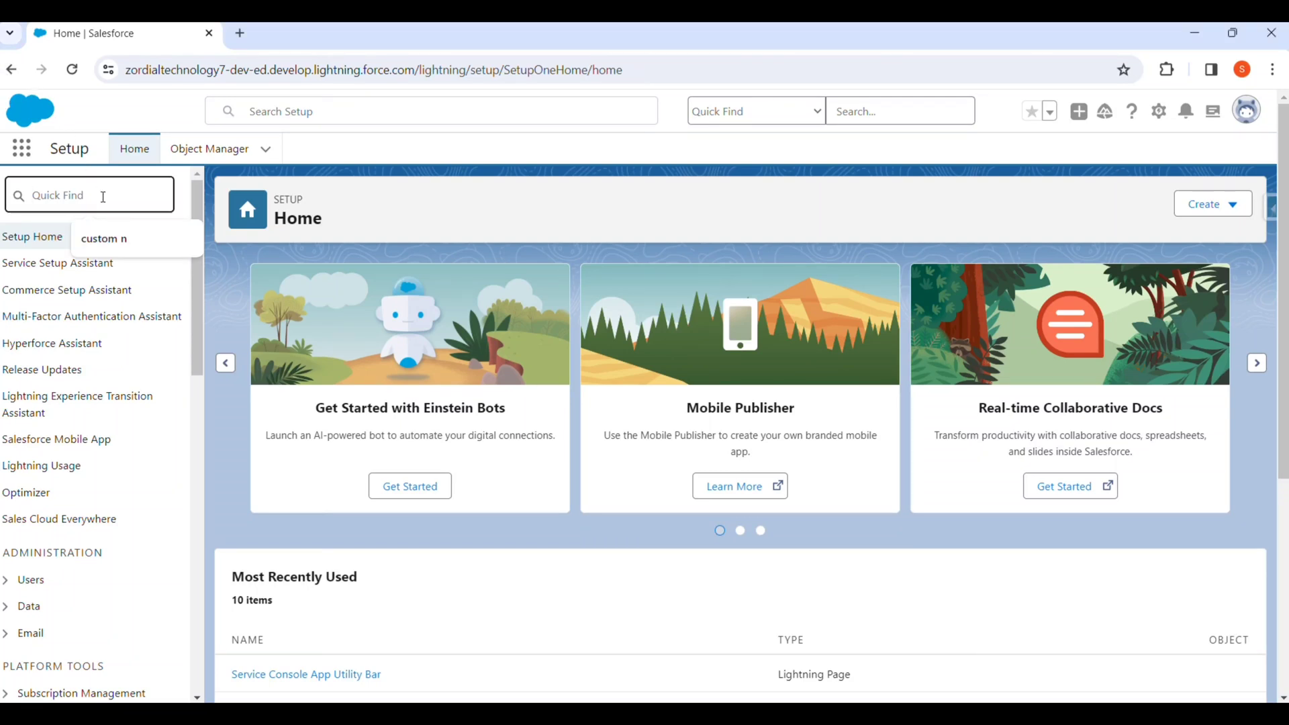
pyautogui.write('E')
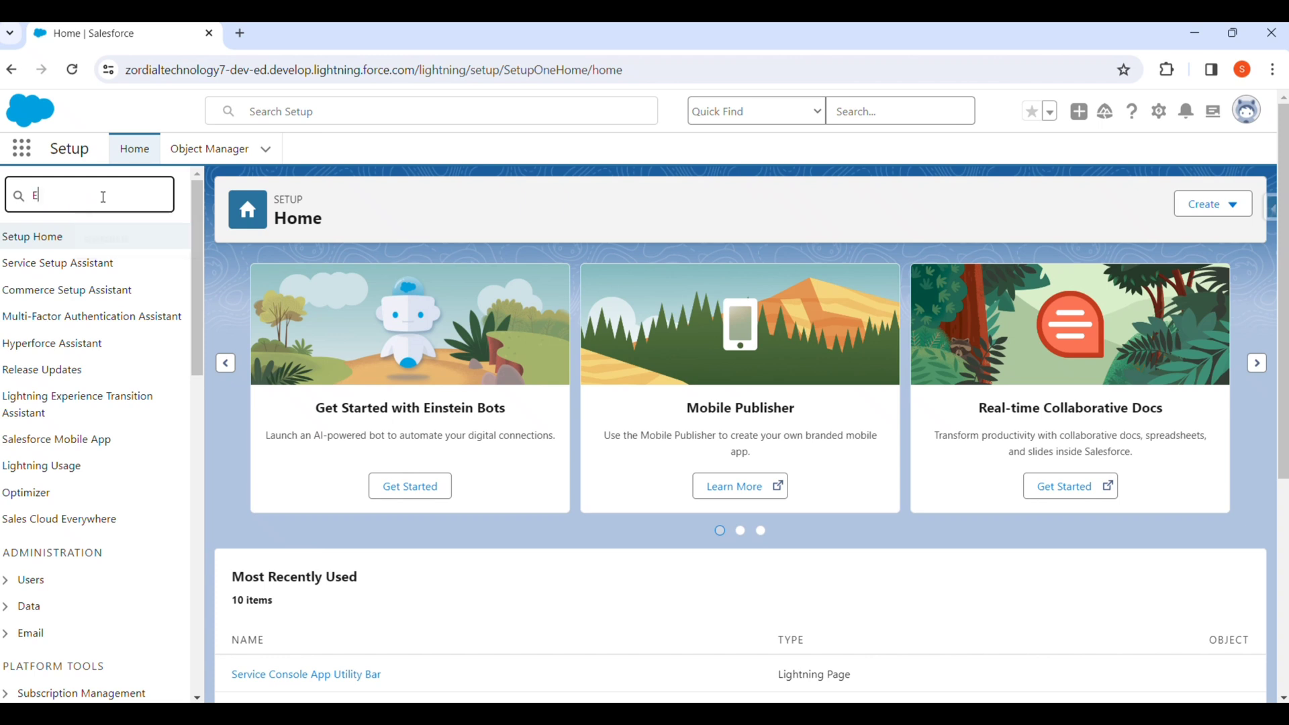
pyautogui.write('insteio')
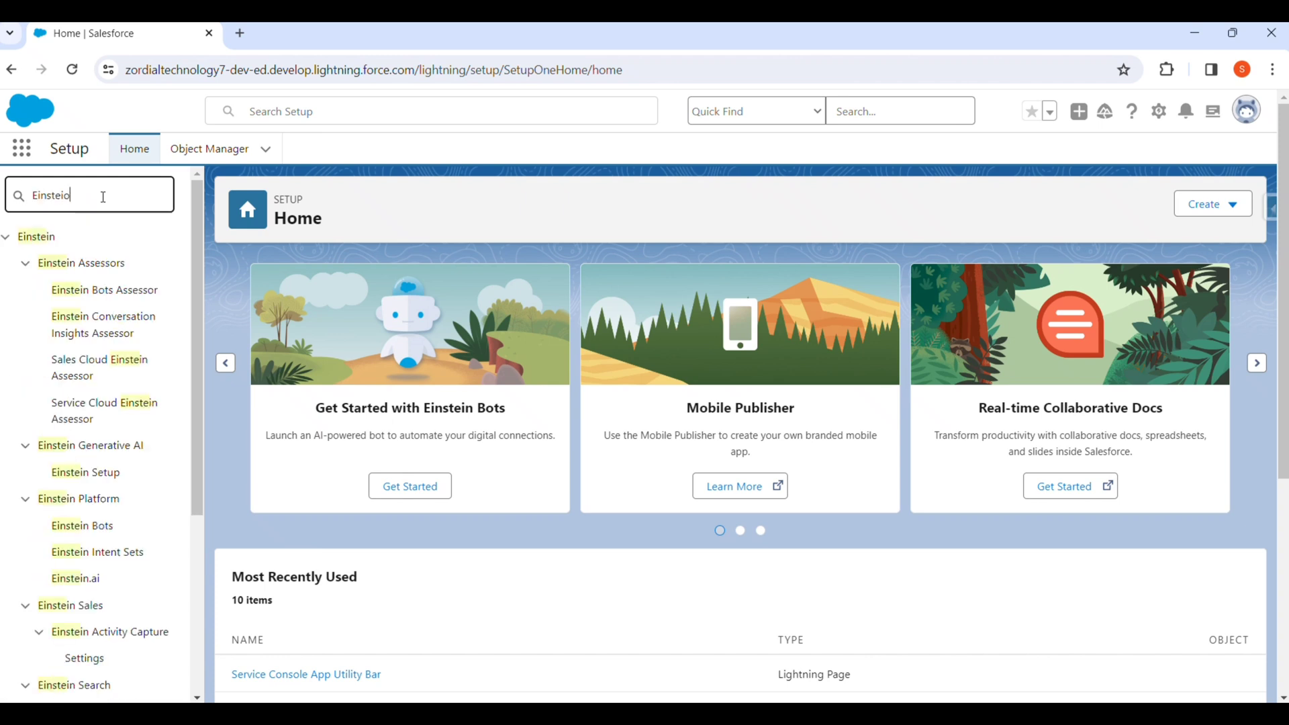
pyautogui.press('BackSpace')
pyautogui.write('n bot')
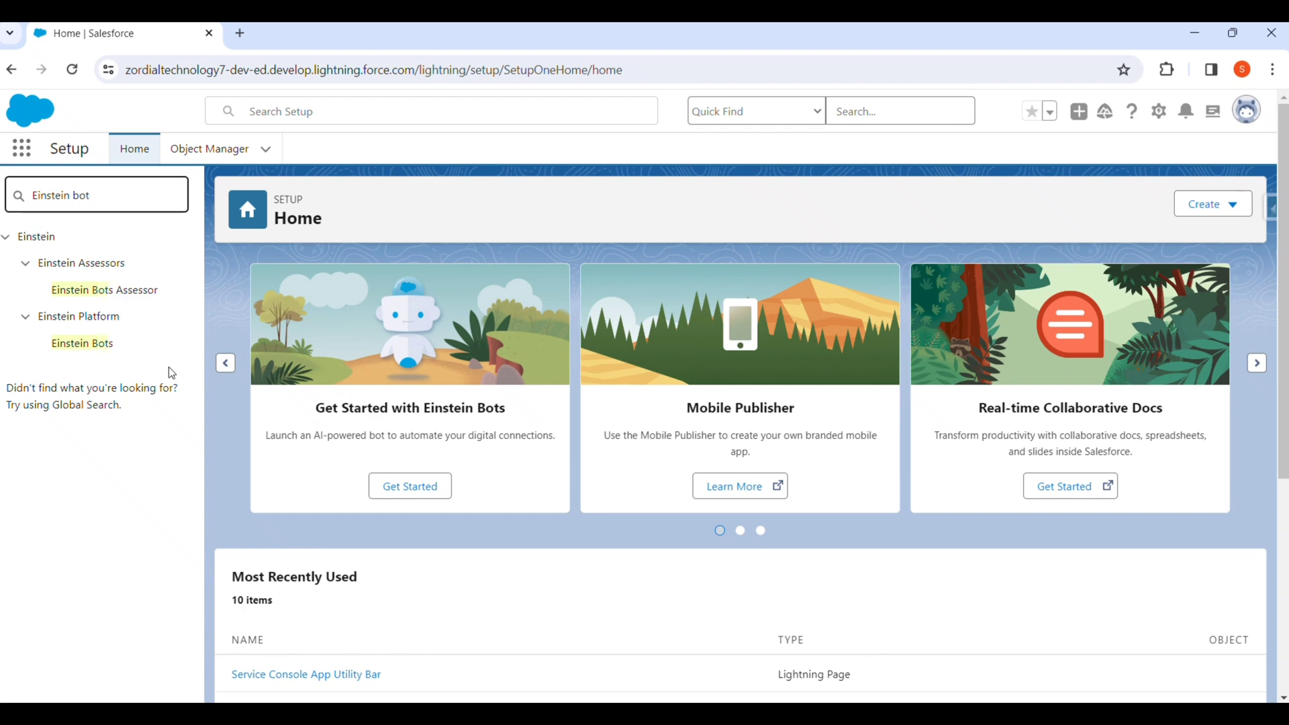
pyautogui.click(98, 341)
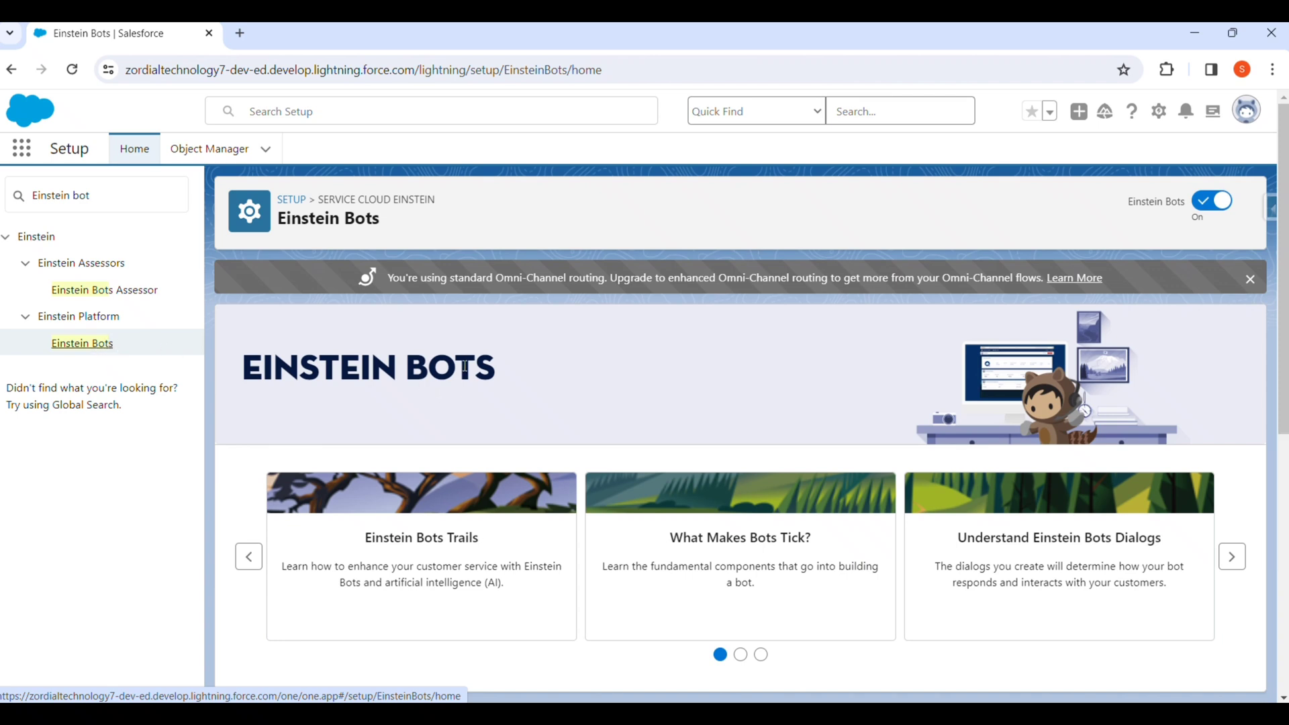
# Step: Start creating a new bot from the Einstein Bots page
pyautogui.scroll(-5, 469, 368)
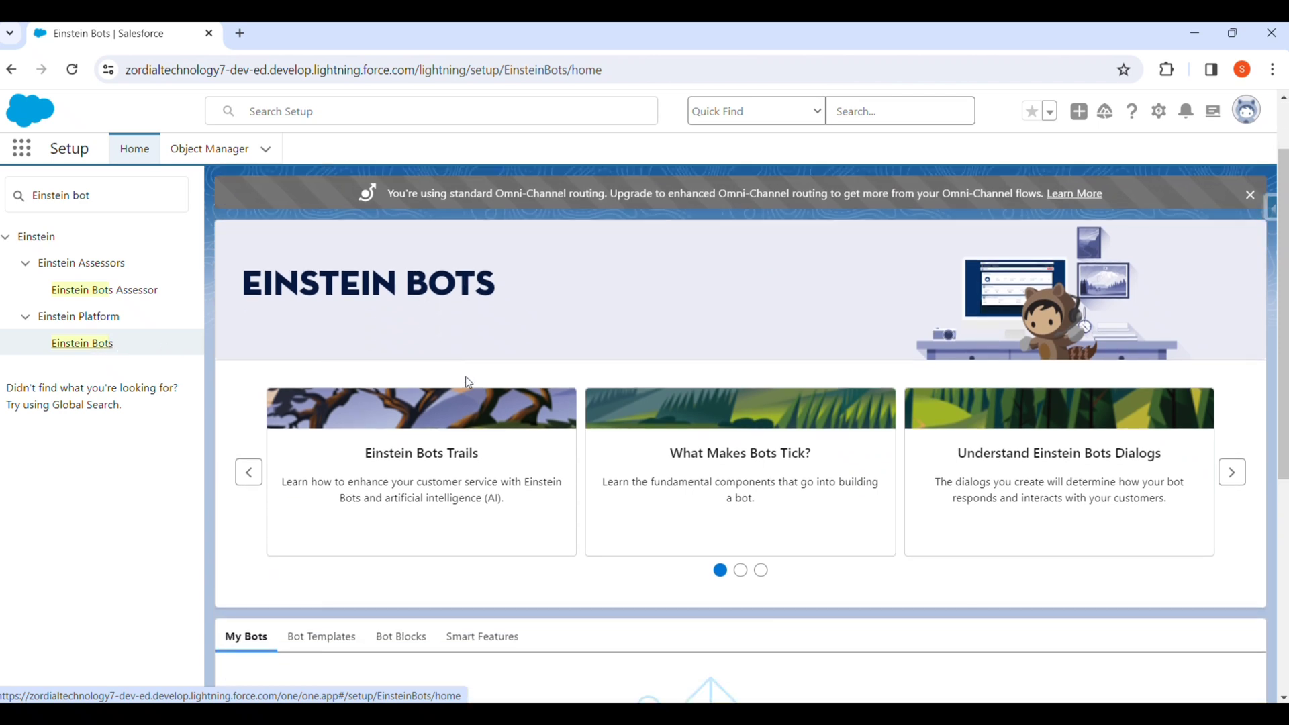
pyautogui.scroll(-2, 468, 379)
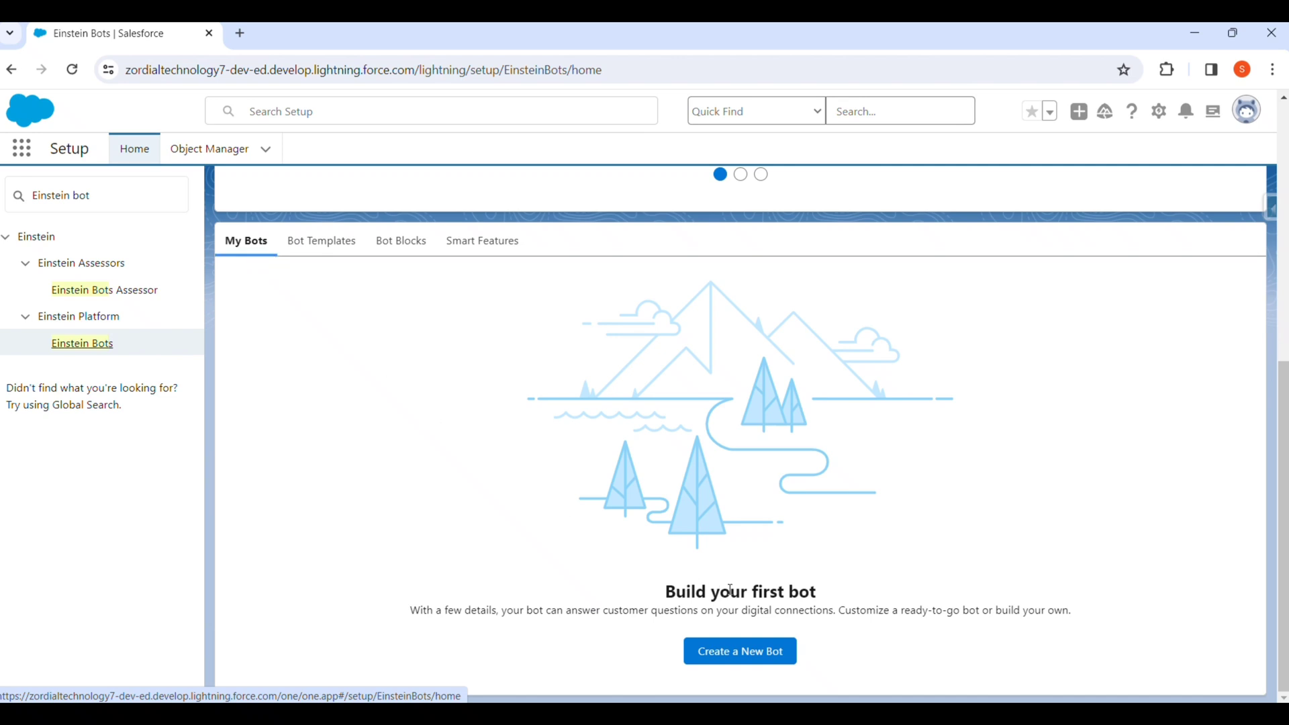
pyautogui.click(768, 653)
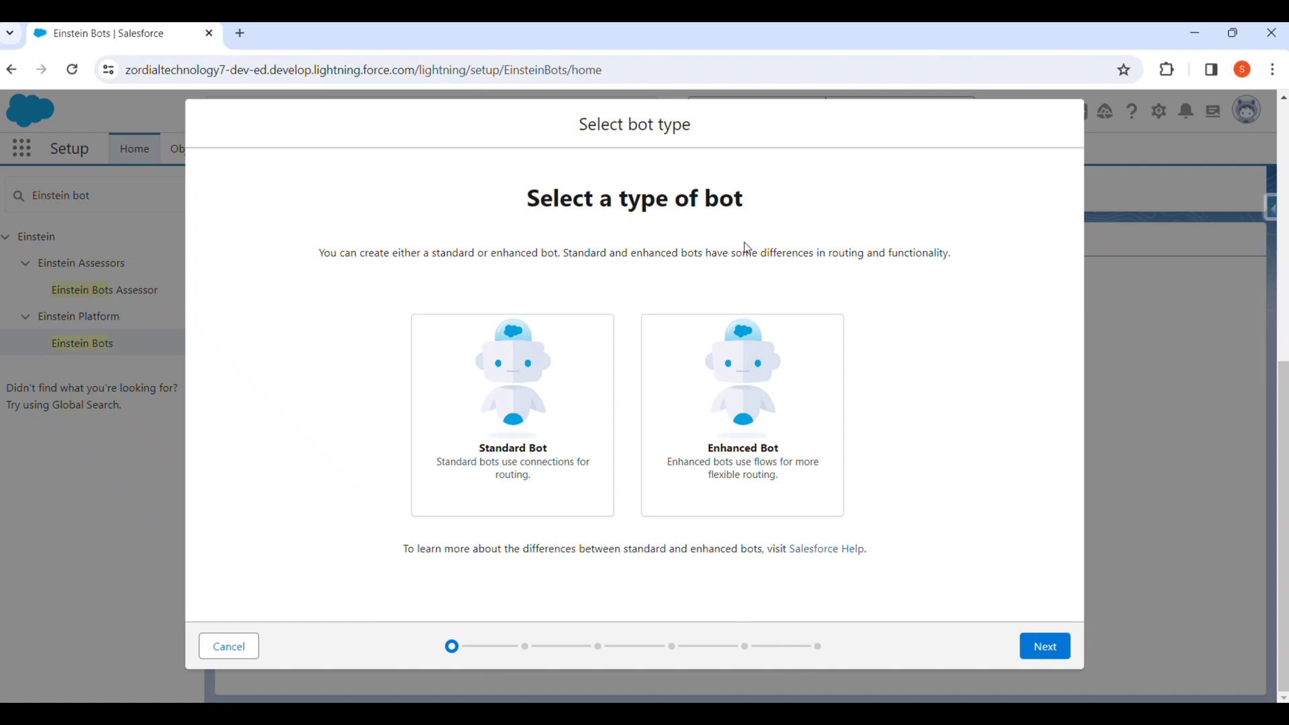
# Step: Choose a Standard Bot started from scratch and advance to personalization
pyautogui.click(511, 463)
pyautogui.click(1042, 649)
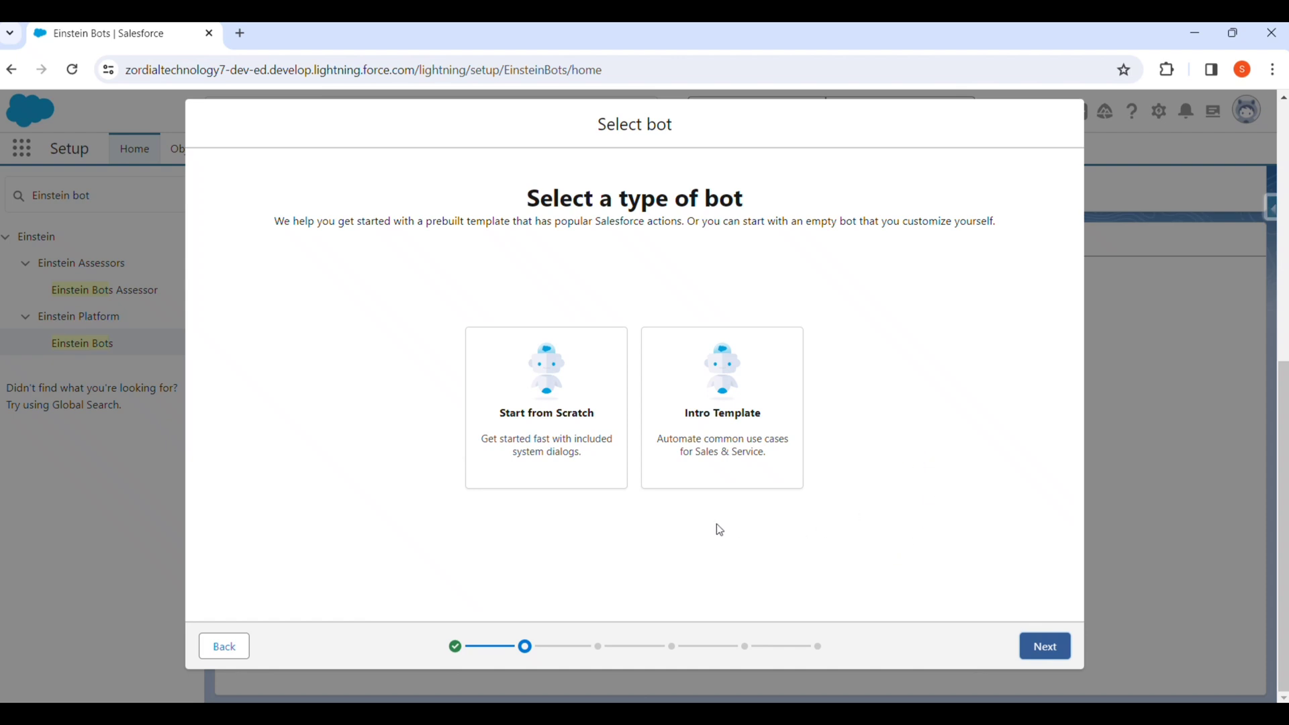
pyautogui.click(539, 443)
pyautogui.click(1046, 647)
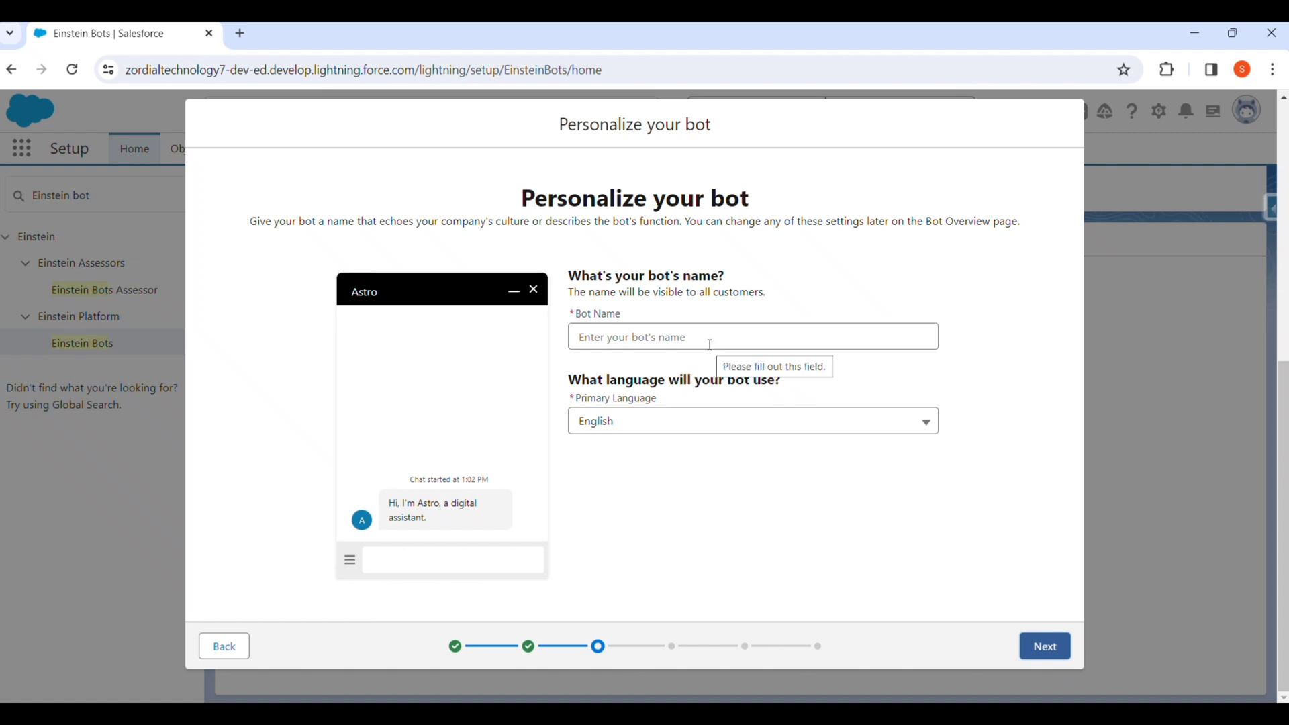
# Step: Name the bot 'Alexa', keep English as primary language, and continue to greetings
pyautogui.click(709, 337)
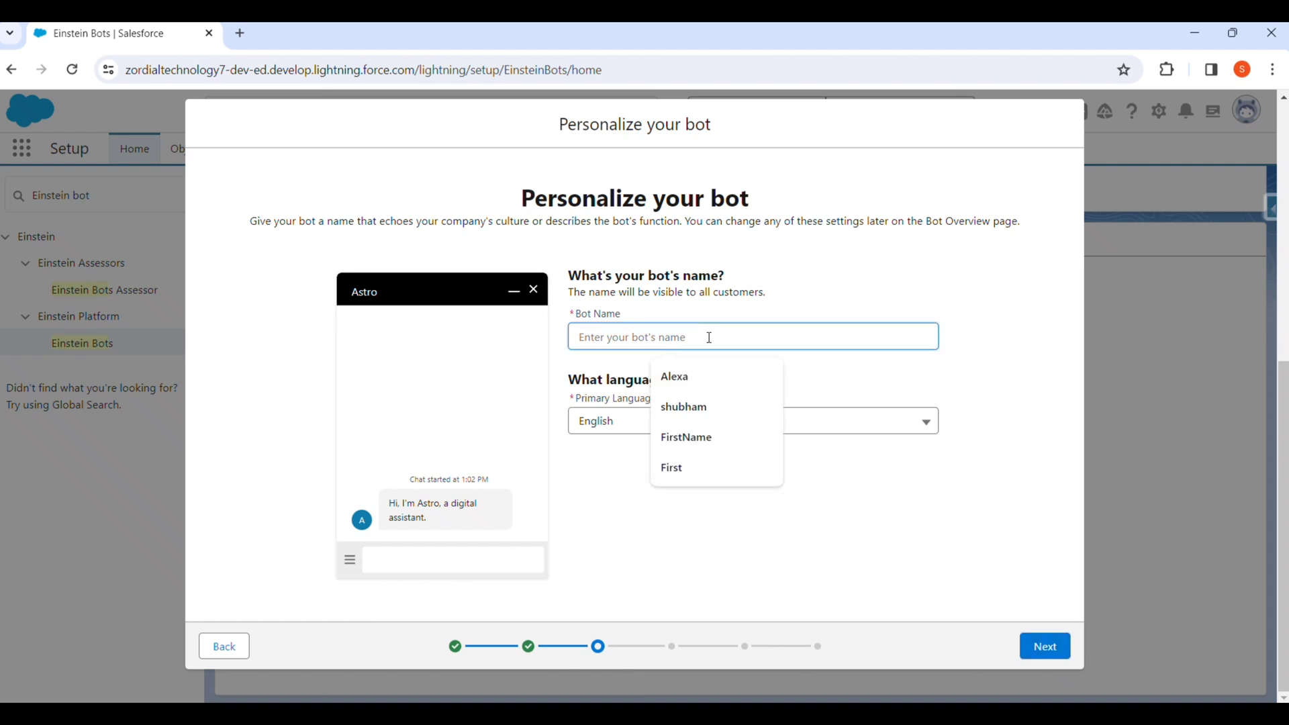
pyautogui.write('Alexa')
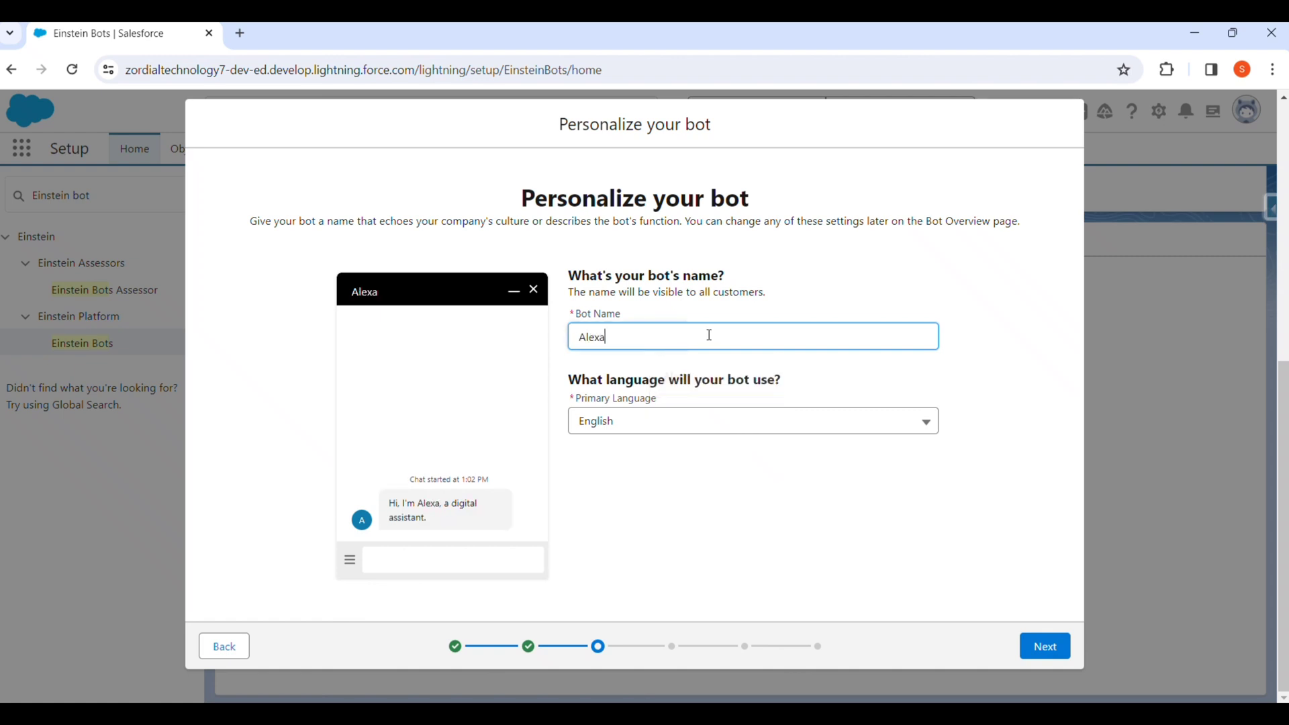
pyautogui.click(720, 425)
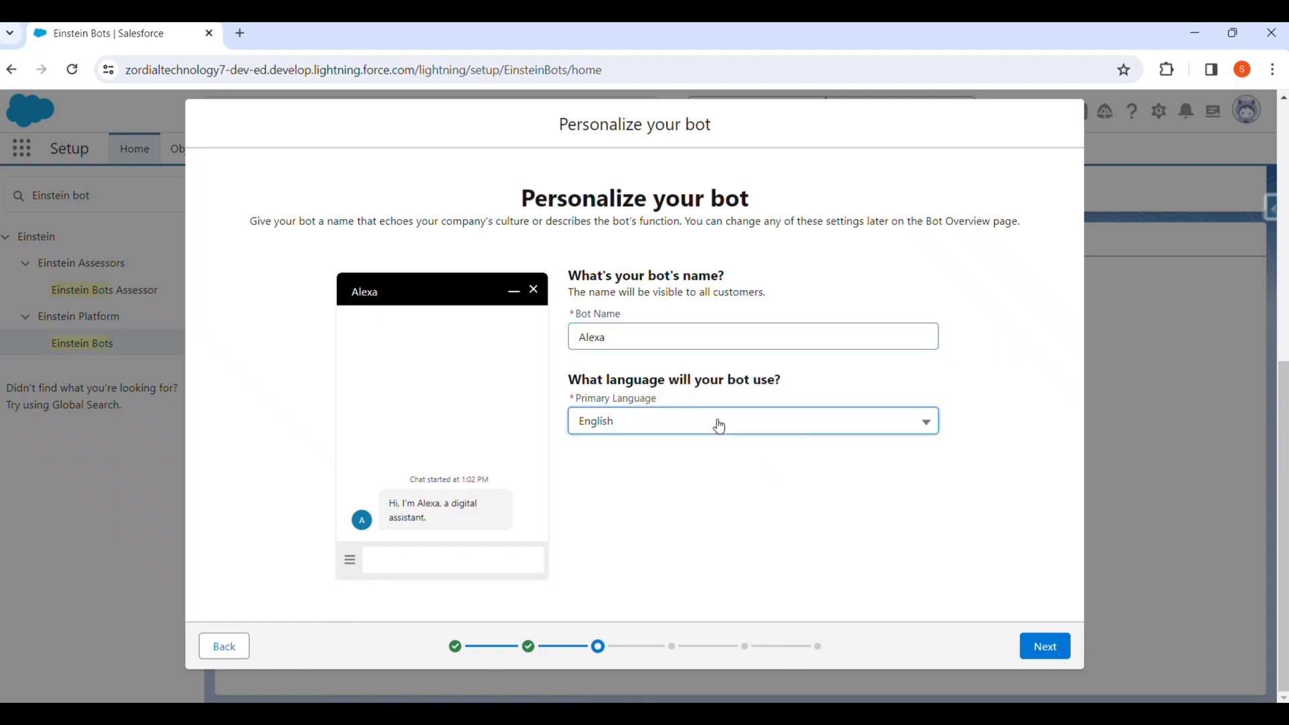
pyautogui.click(716, 464)
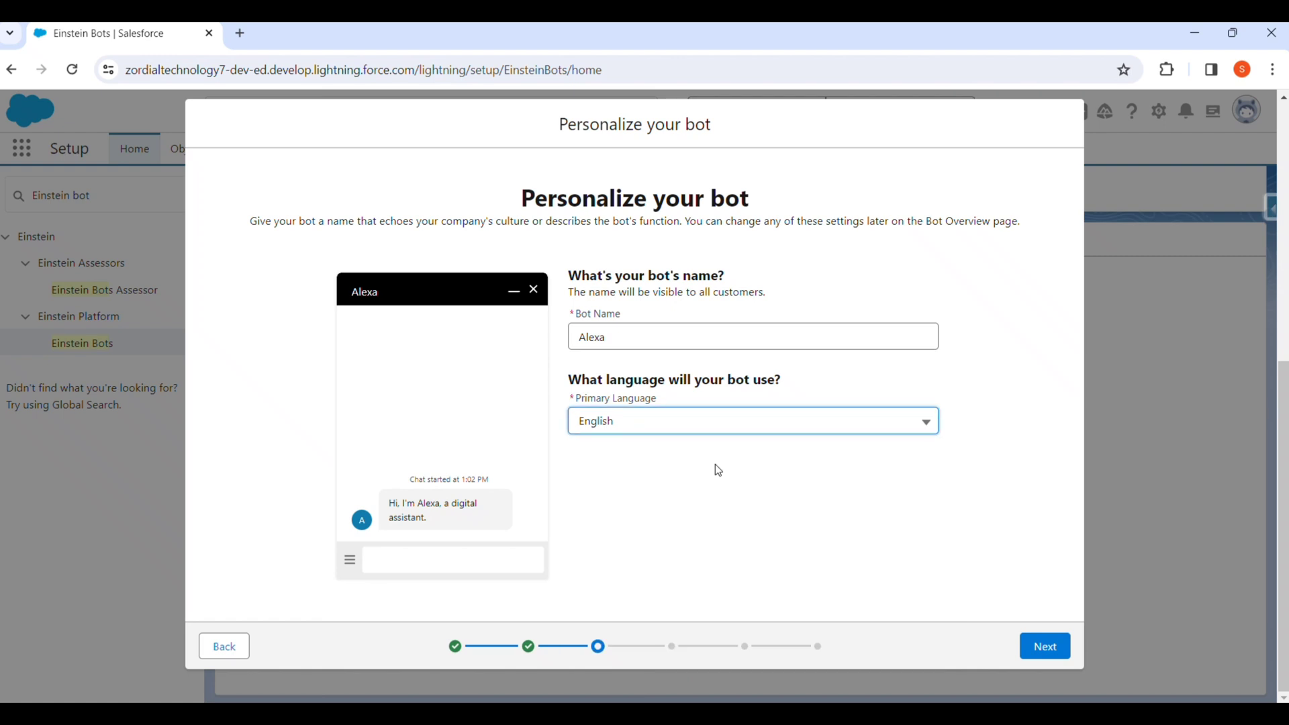
pyautogui.click(1054, 649)
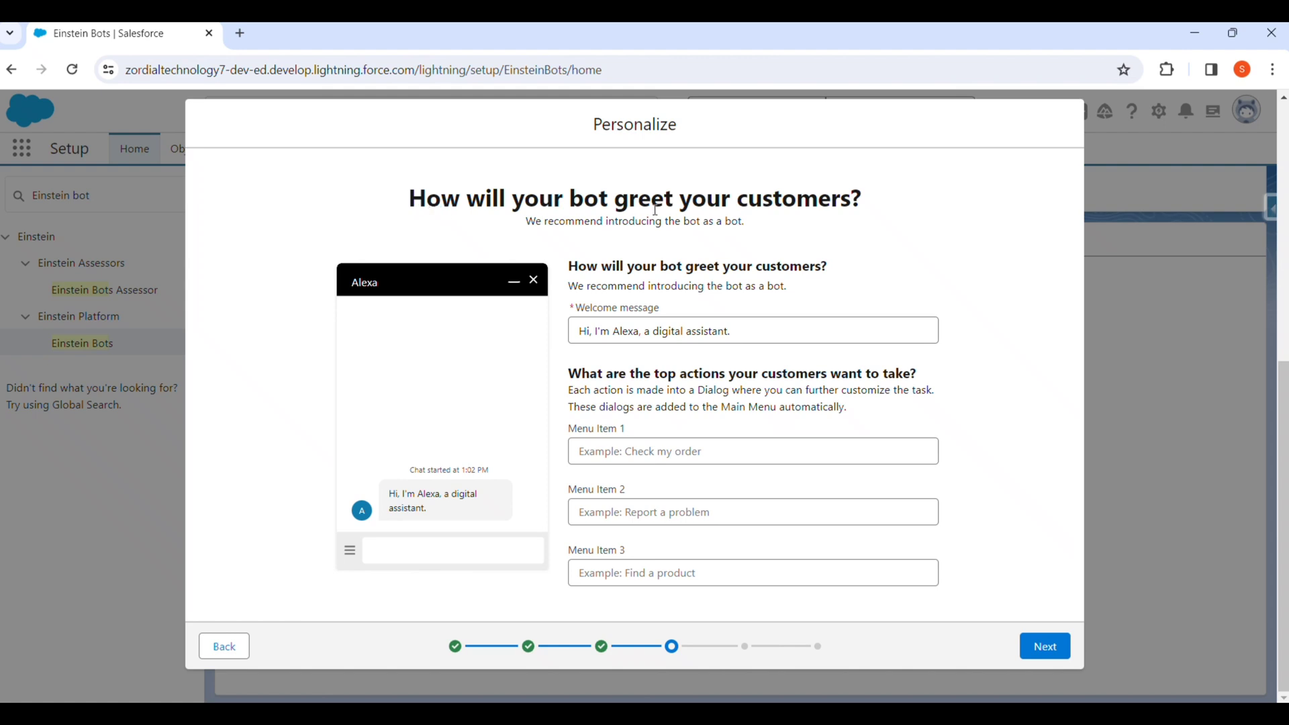
# Step: Append 'I am here to answer your queries' to the welcome message and add menu item 'create a new case'
pyautogui.click(773, 331)
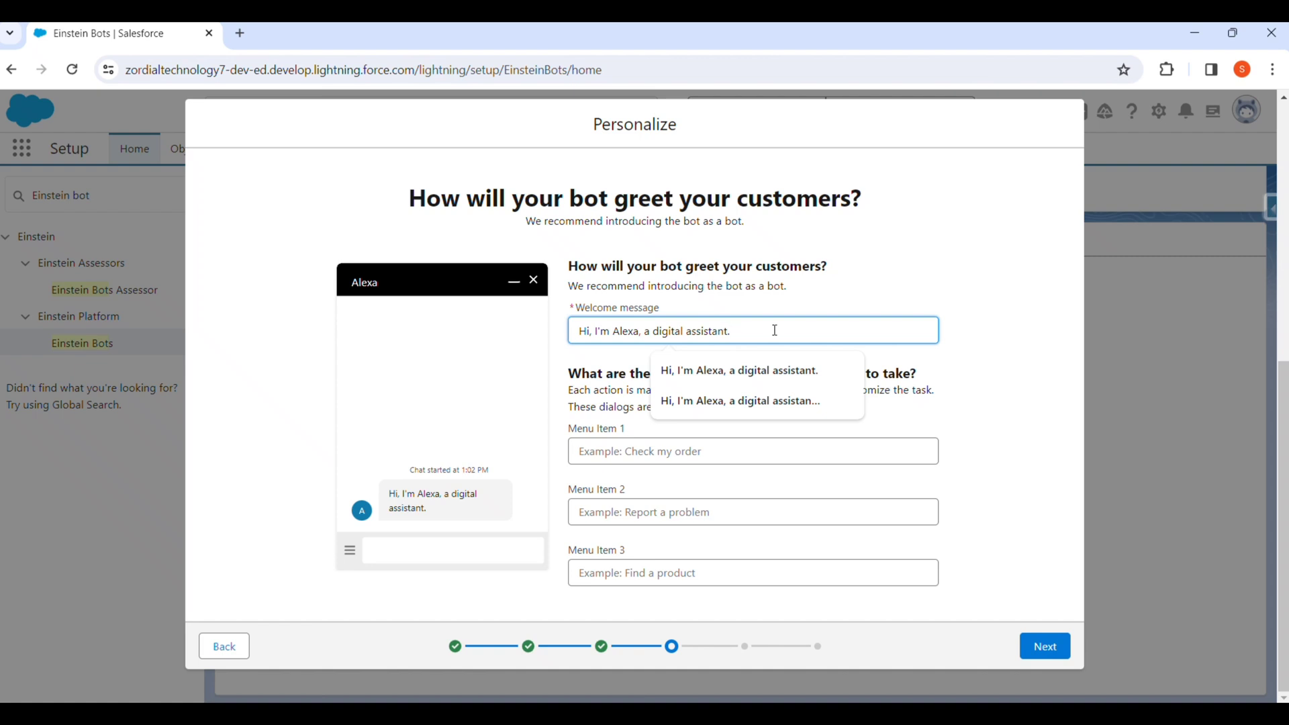
pyautogui.write('I am here to answer your queries')
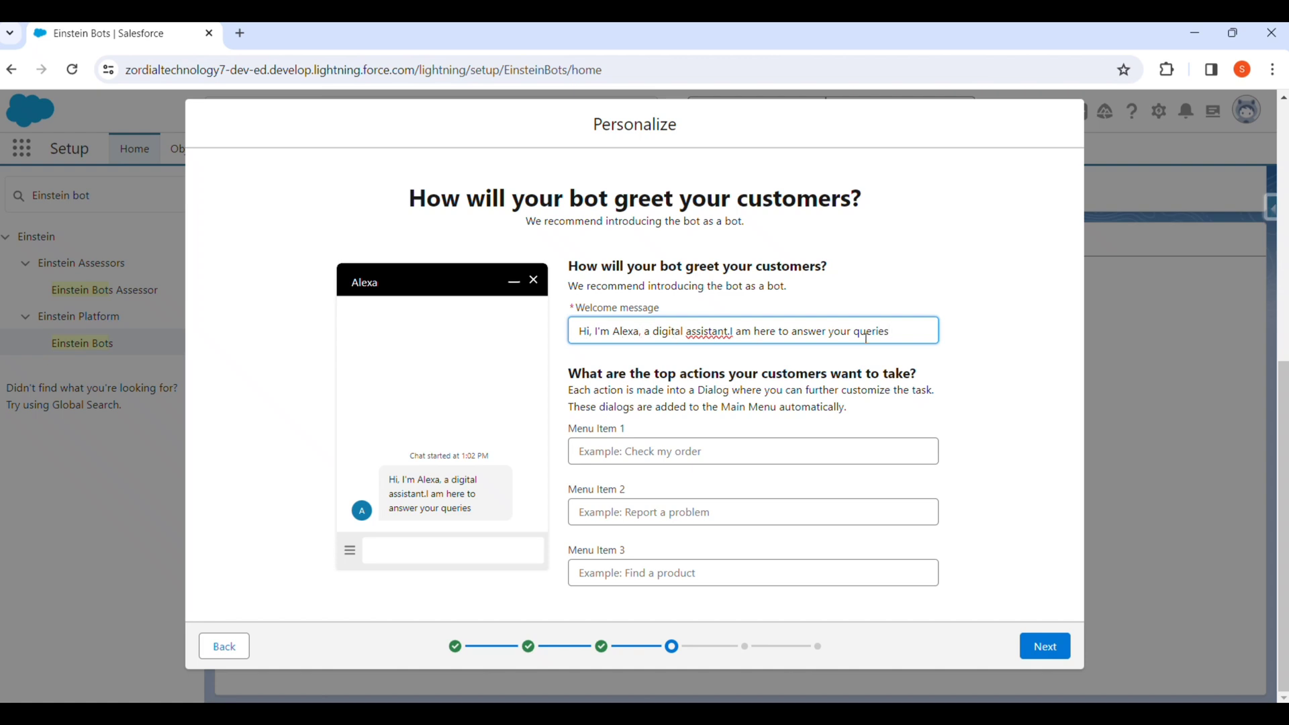
pyautogui.click(712, 454)
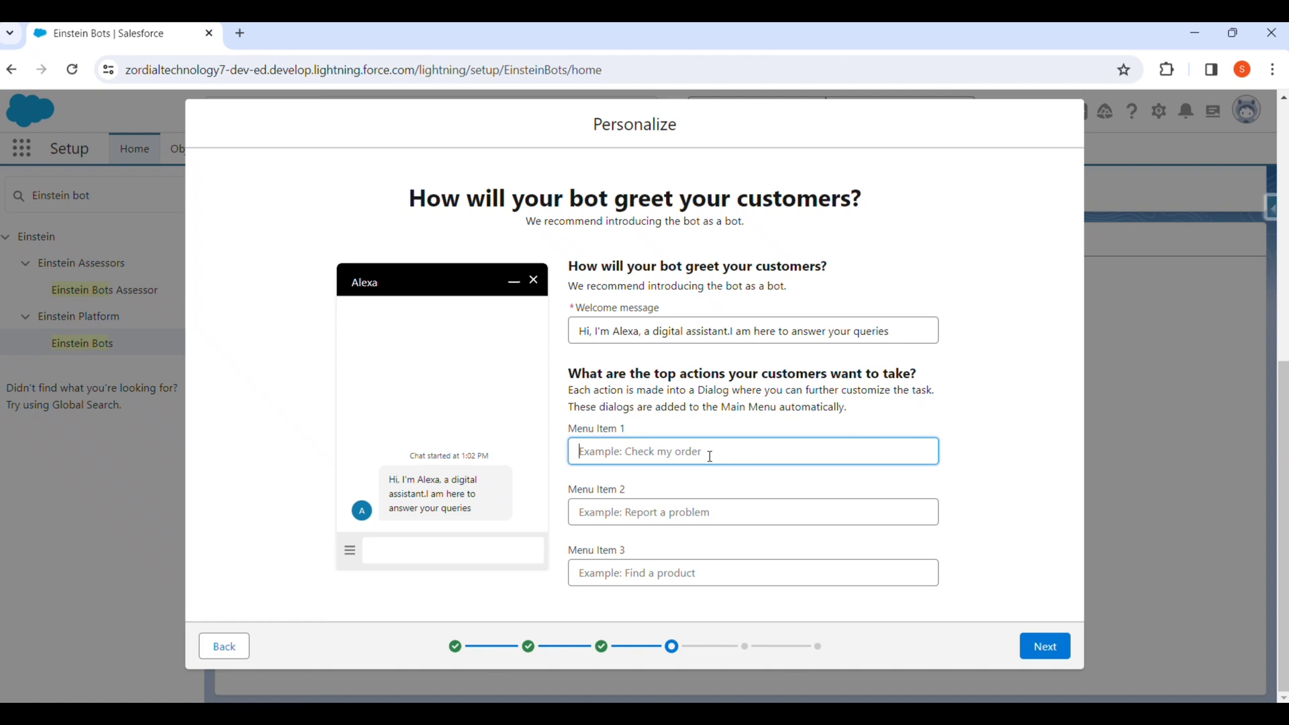
pyautogui.write('cra')
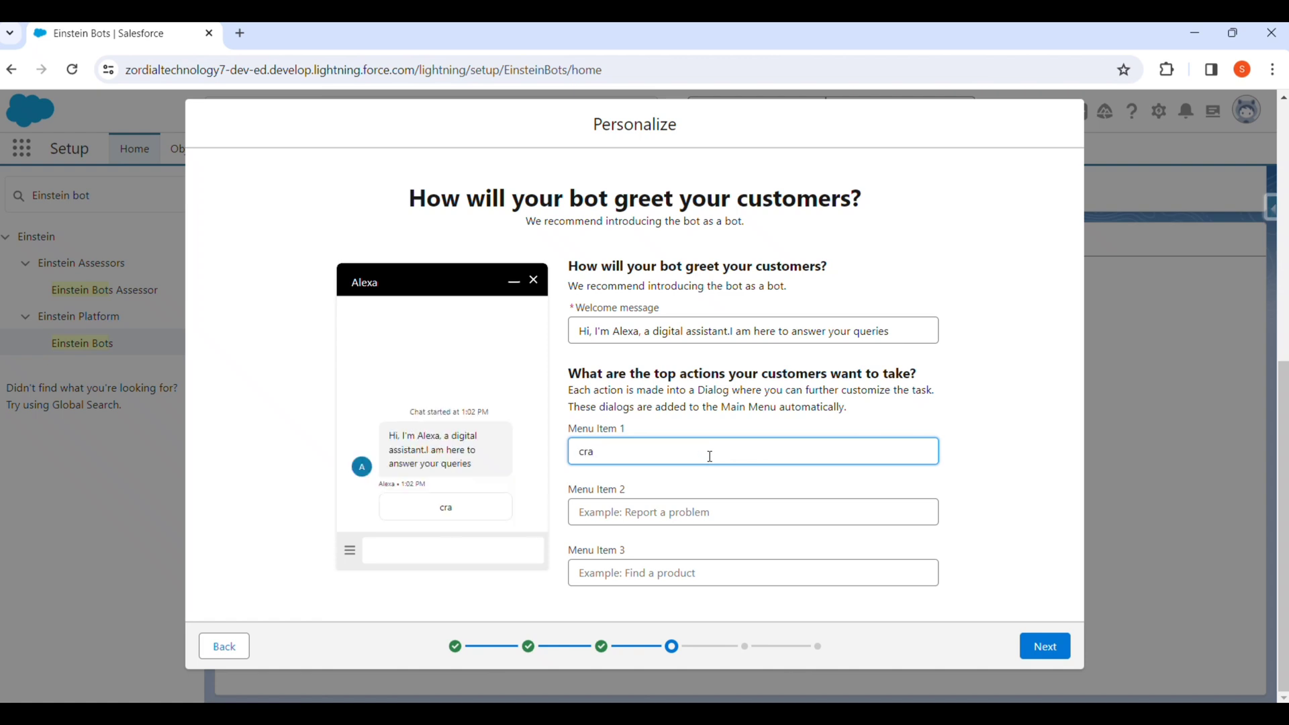
pyautogui.press('BackSpace')
pyautogui.write('eate a new case')
# Step: Add menu item 'check my case status' and continue to the deployment step
pyautogui.click(674, 514)
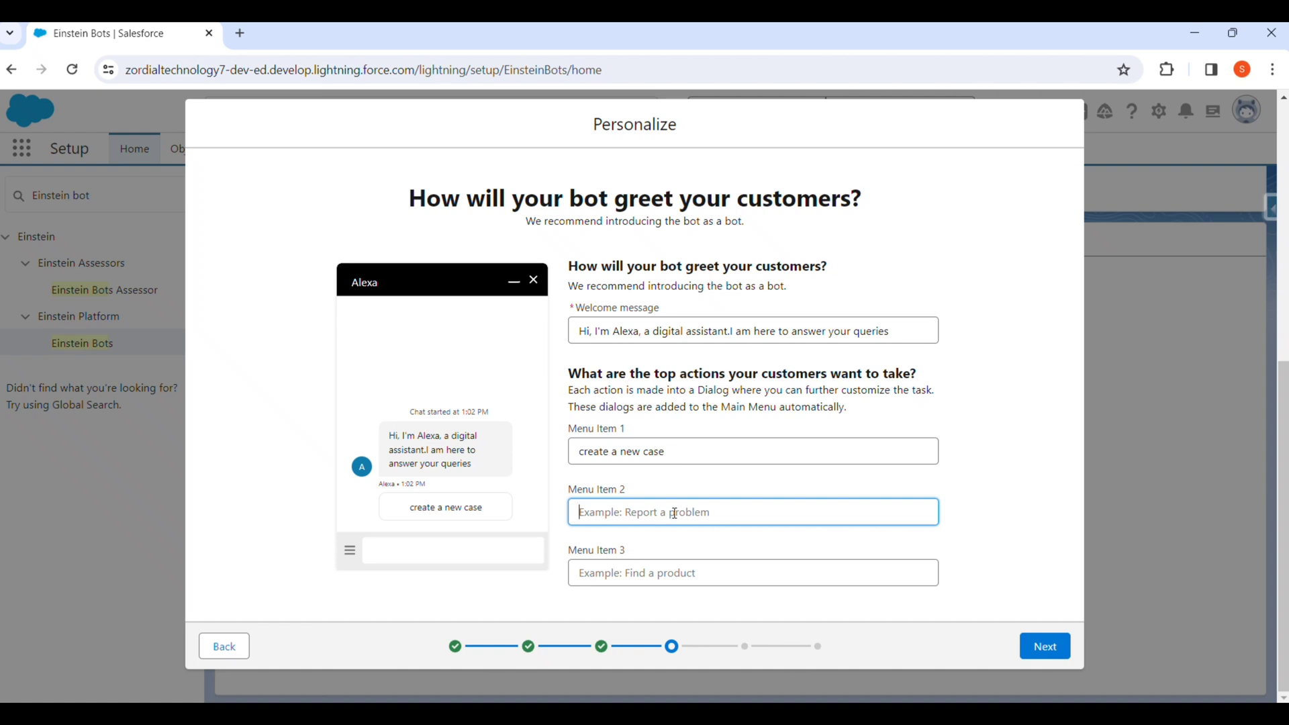
pyautogui.write('ch')
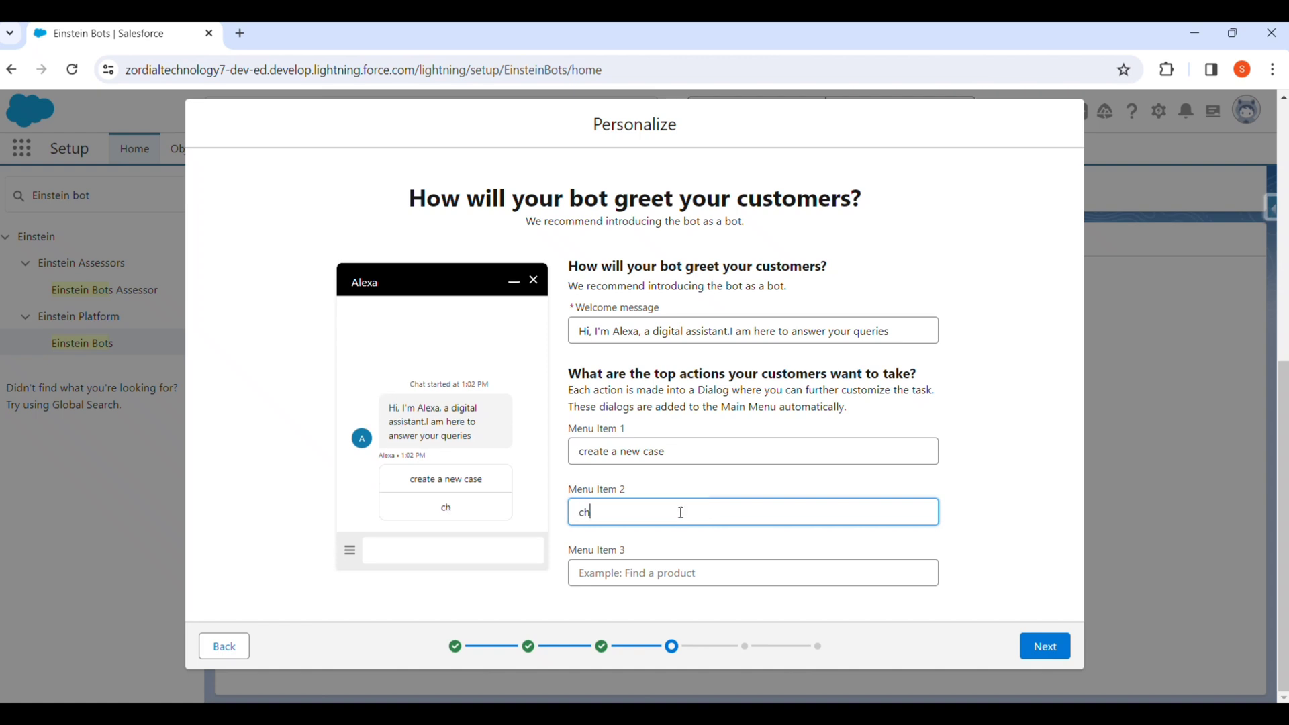
pyautogui.write('eck my case stati')
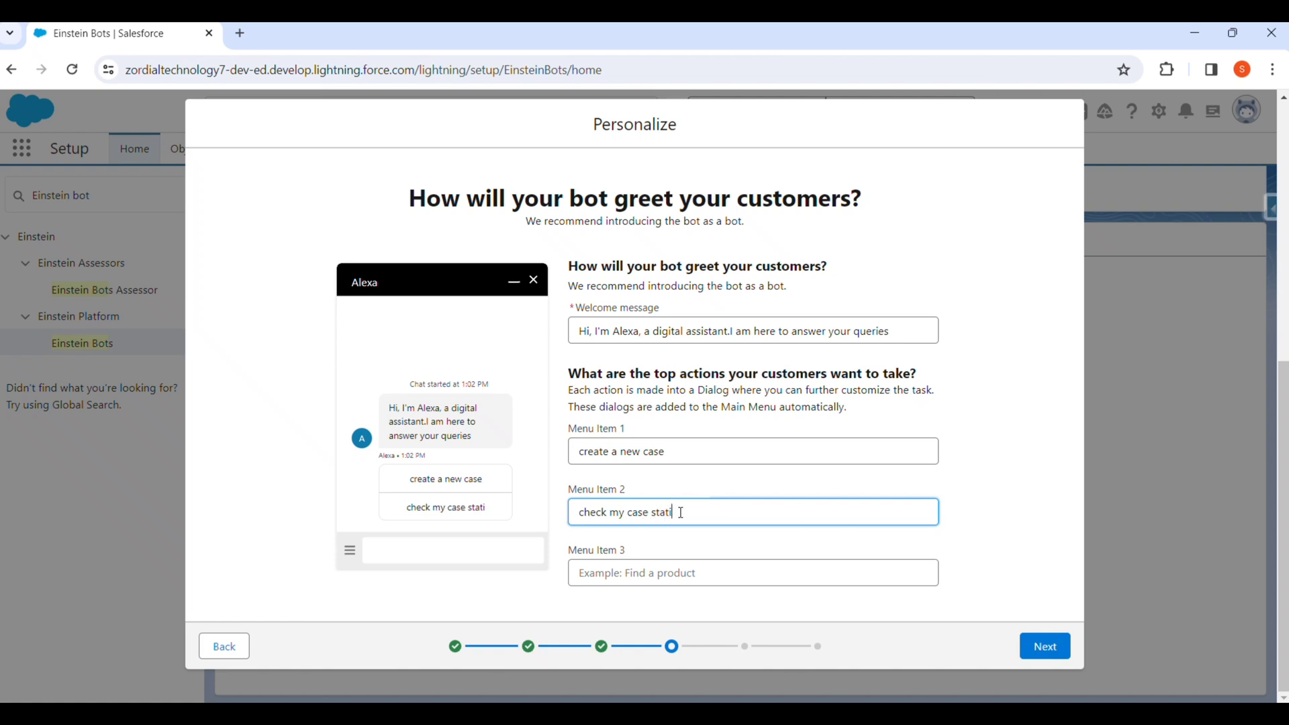
pyautogui.press('BackSpace')
pyautogui.write('us')
pyautogui.click(1026, 640)
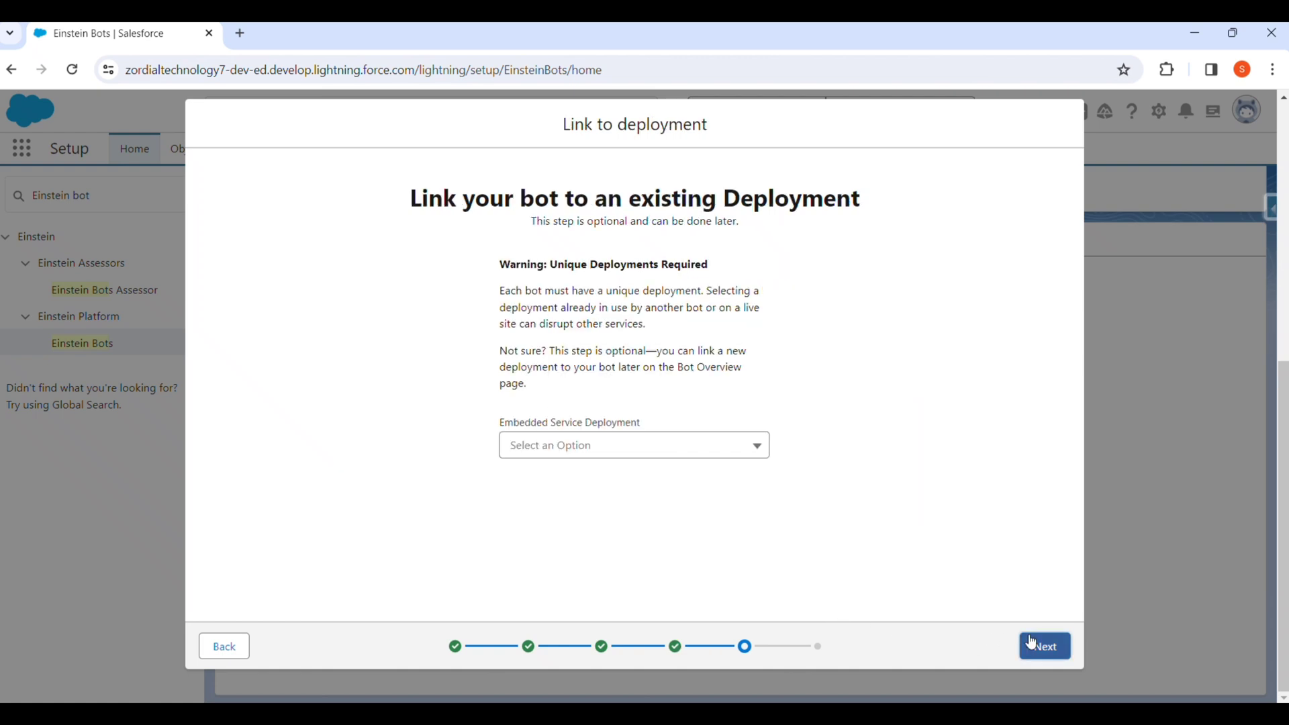
# Step: Skip deployment linking, let the wizard build Alexa's dialogs, and finish into Bot Builder
pyautogui.click(1042, 650)
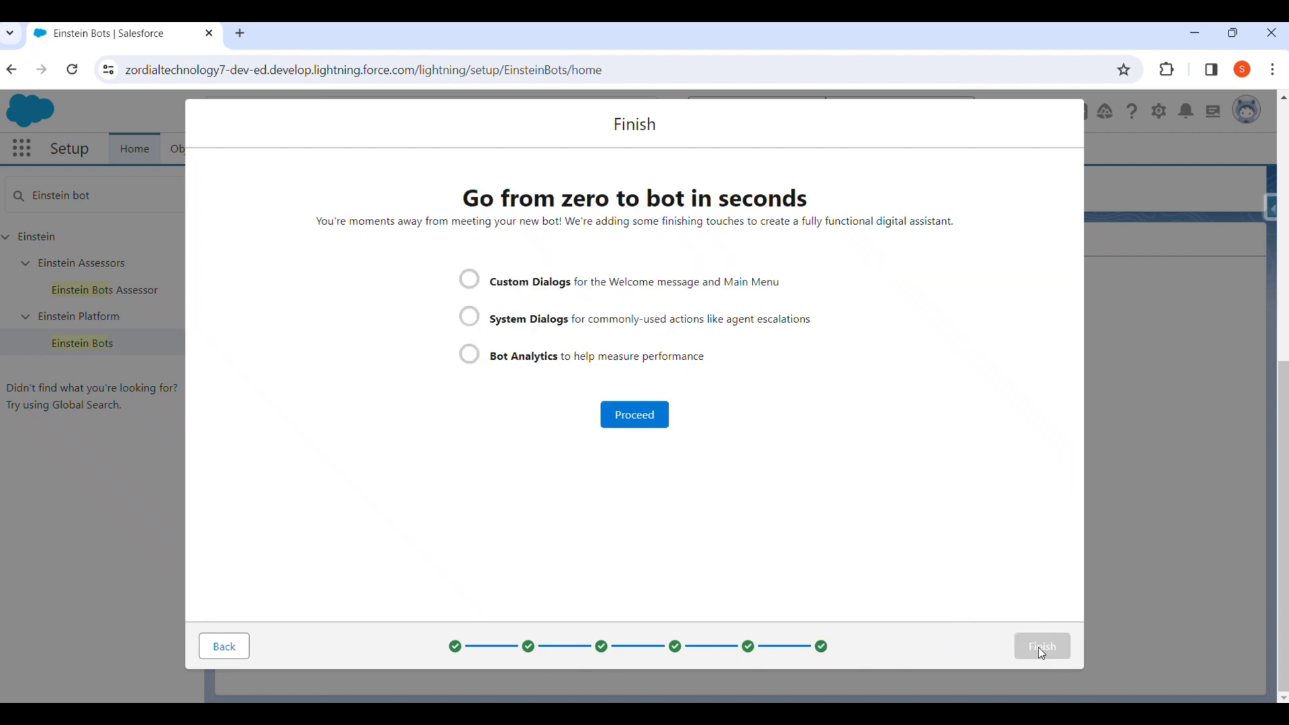
pyautogui.click(615, 420)
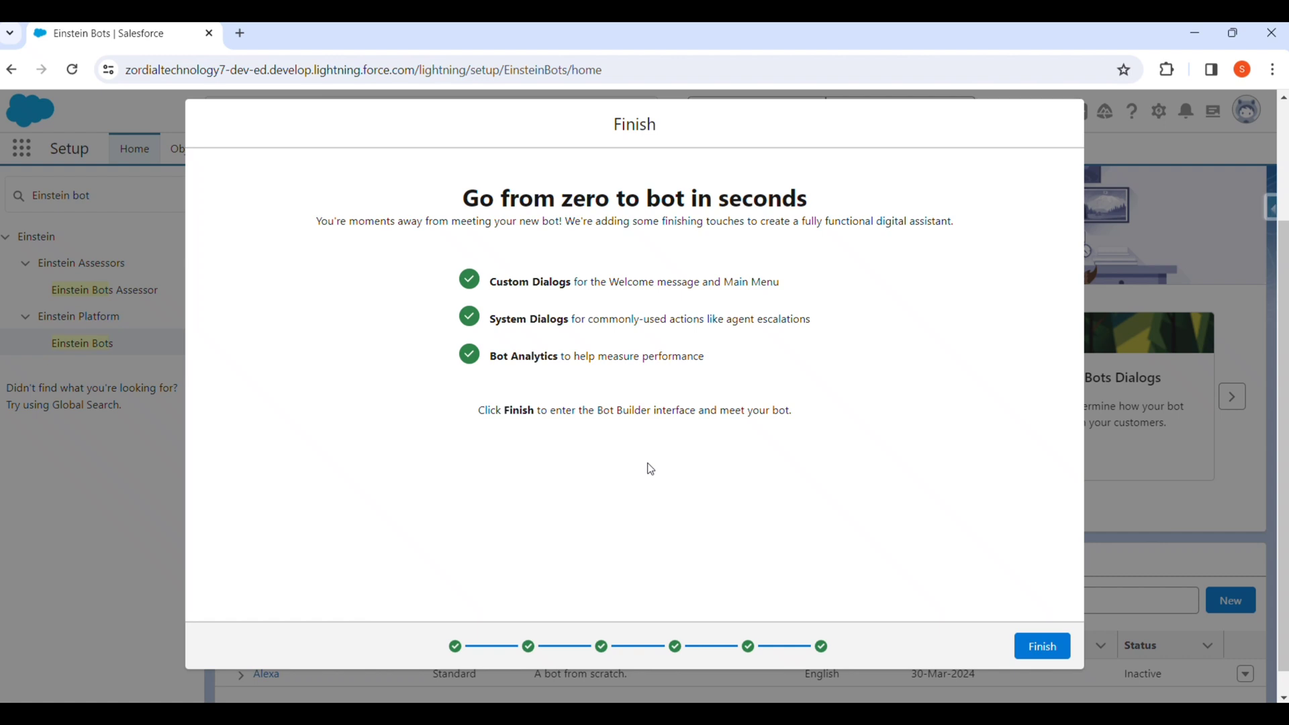
pyautogui.click(1051, 646)
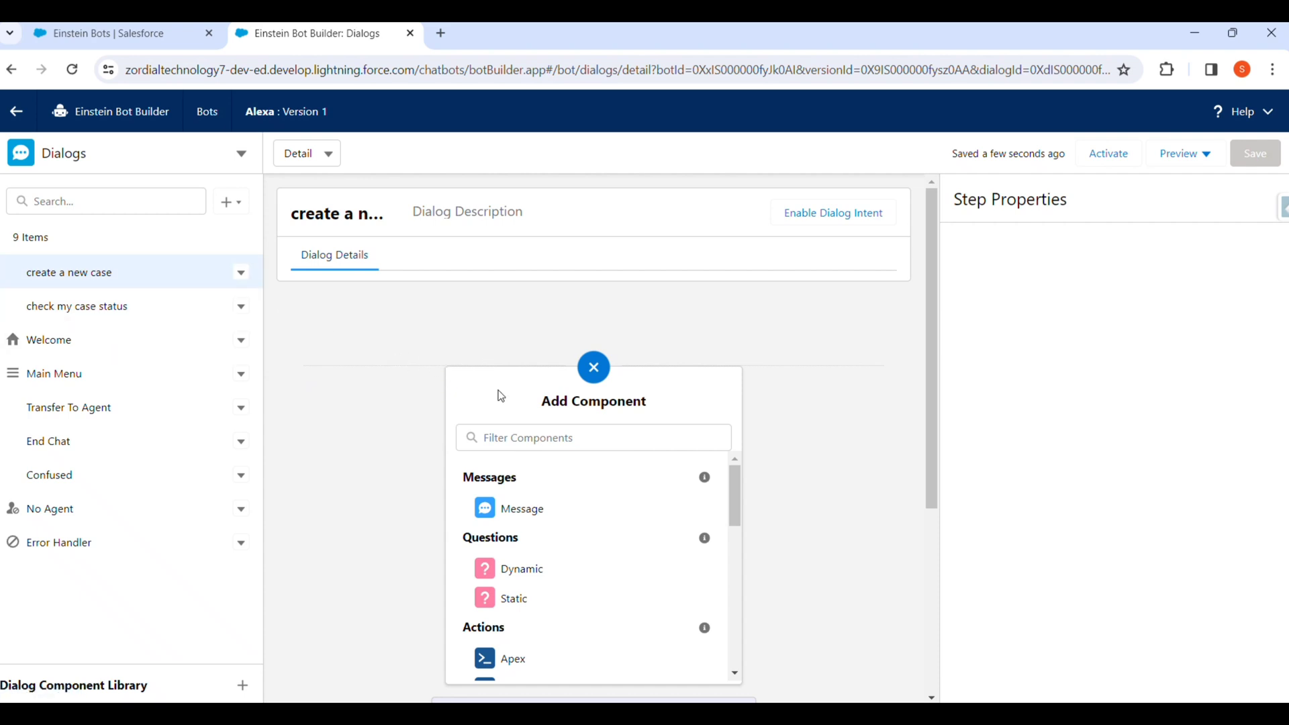
# Step: Insert a static Question step into the 'create a new case' dialog
pyautogui.scroll(-1, 652, 538)
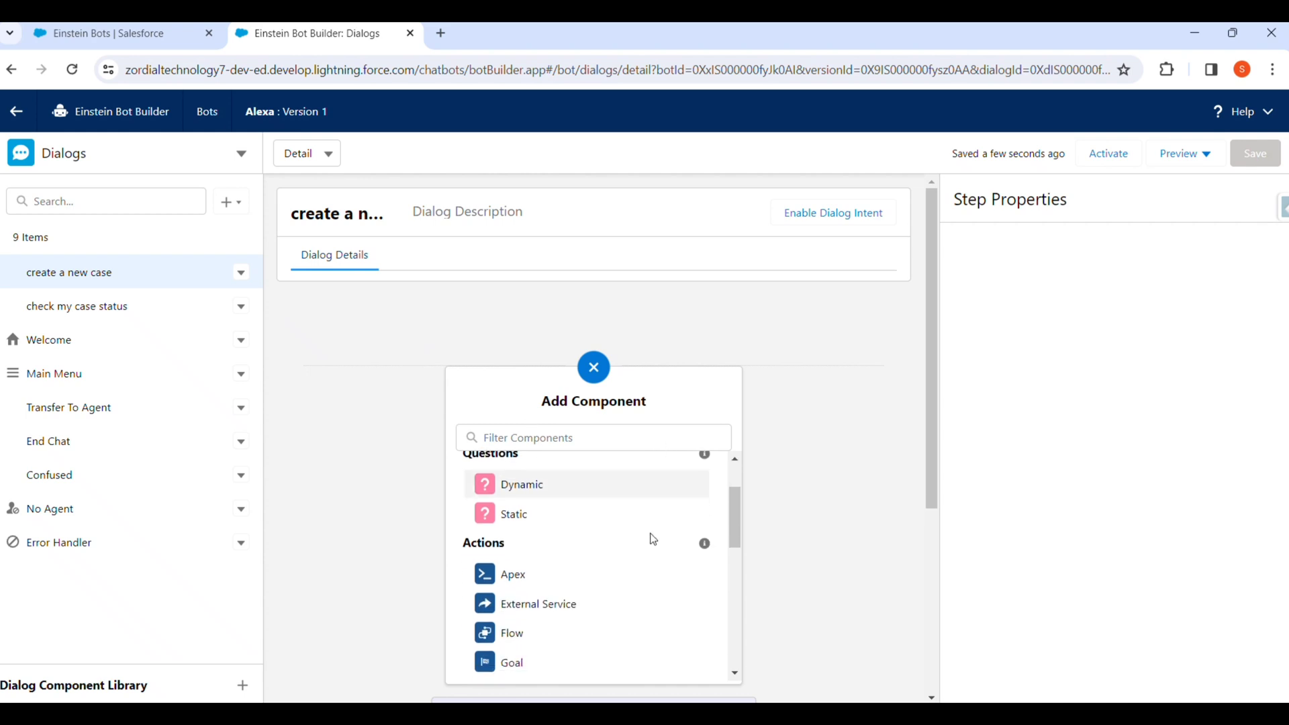
pyautogui.scroll(-1, 653, 539)
pyautogui.scroll(1, 626, 545)
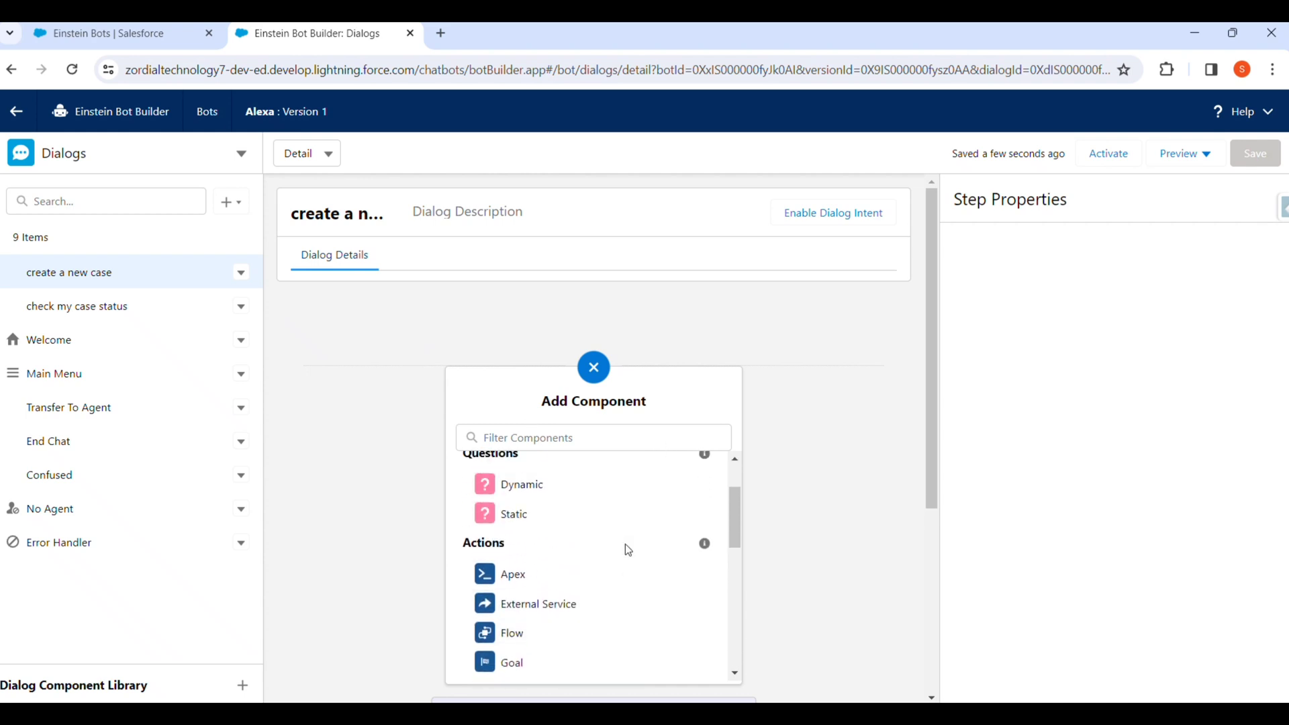
pyautogui.scroll(-1, 625, 544)
pyautogui.scroll(-1, 618, 546)
pyautogui.scroll(2, 618, 546)
pyautogui.scroll(1, 601, 502)
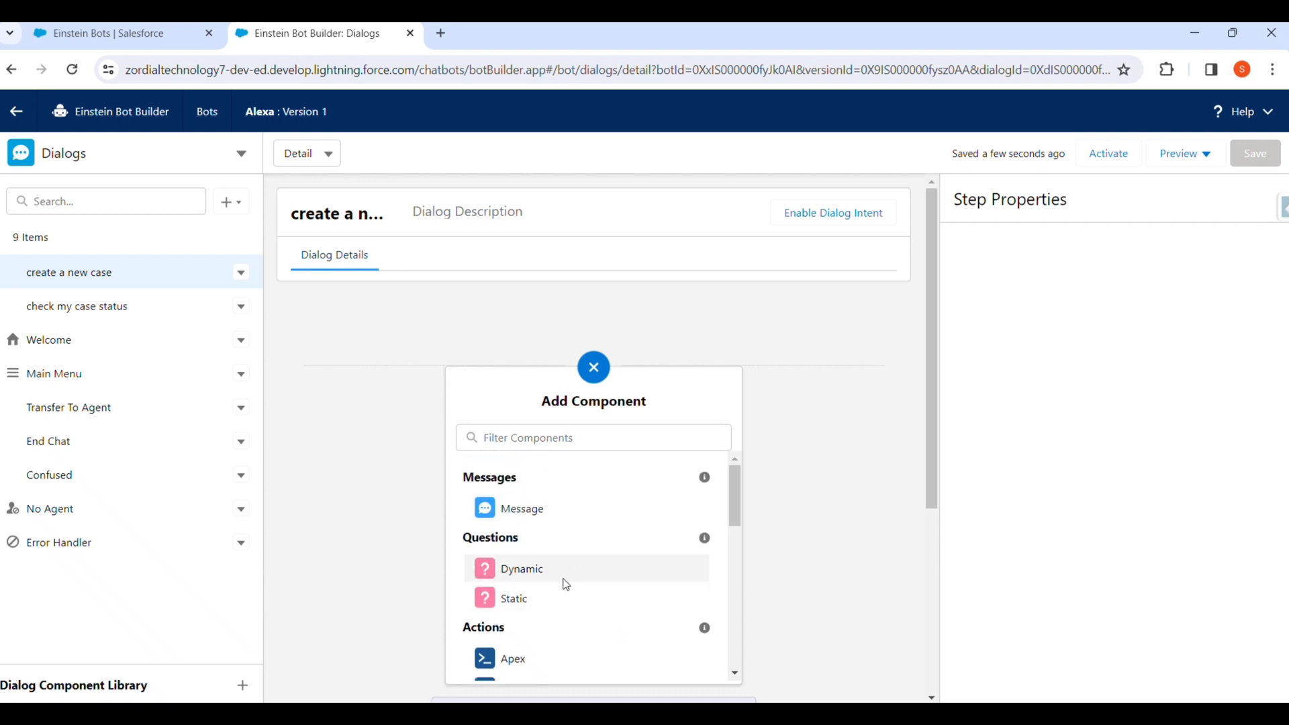
pyautogui.click(538, 604)
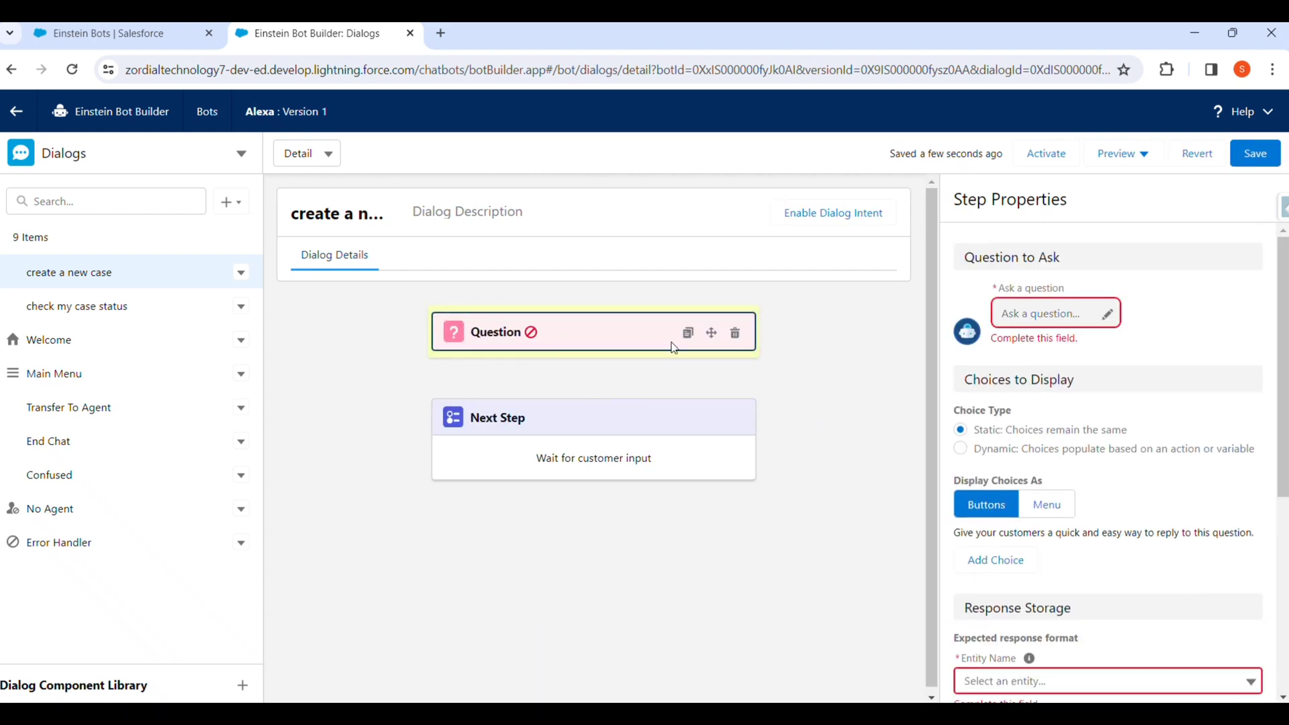
# Step: Set the question text to 'Enter your First Name'
pyautogui.click(1004, 314)
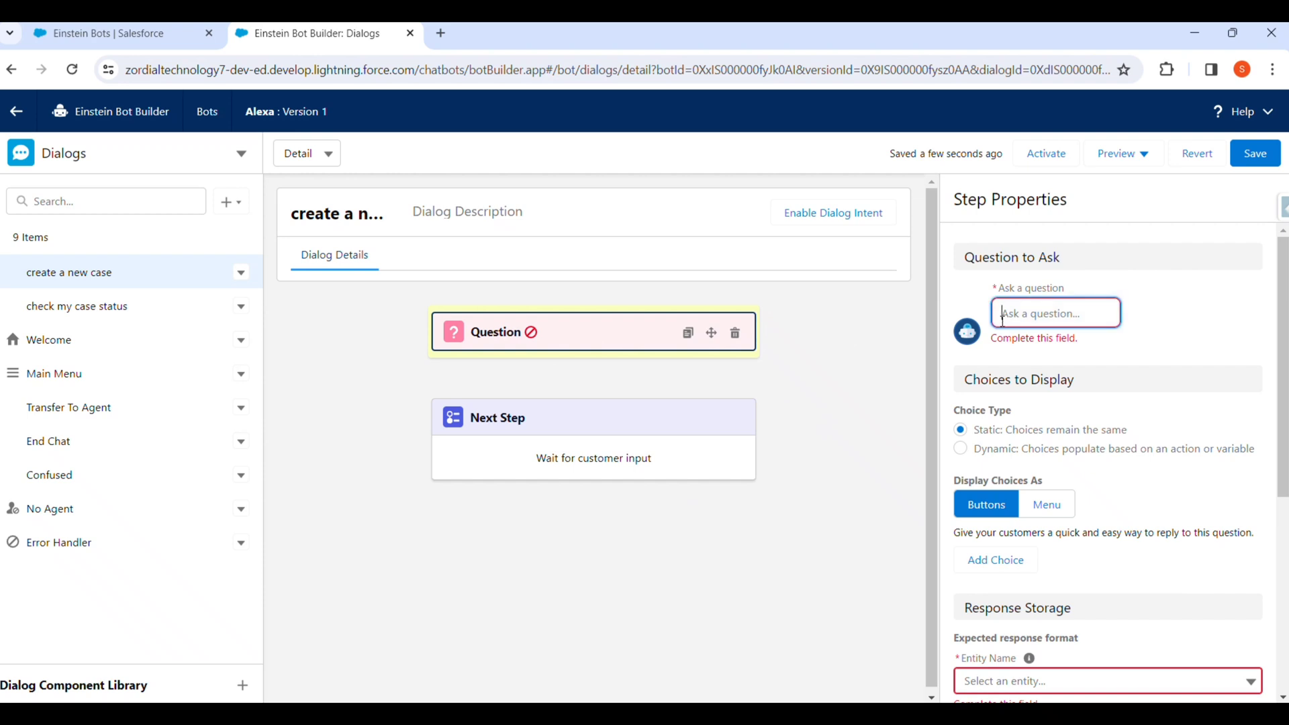
pyautogui.write('En')
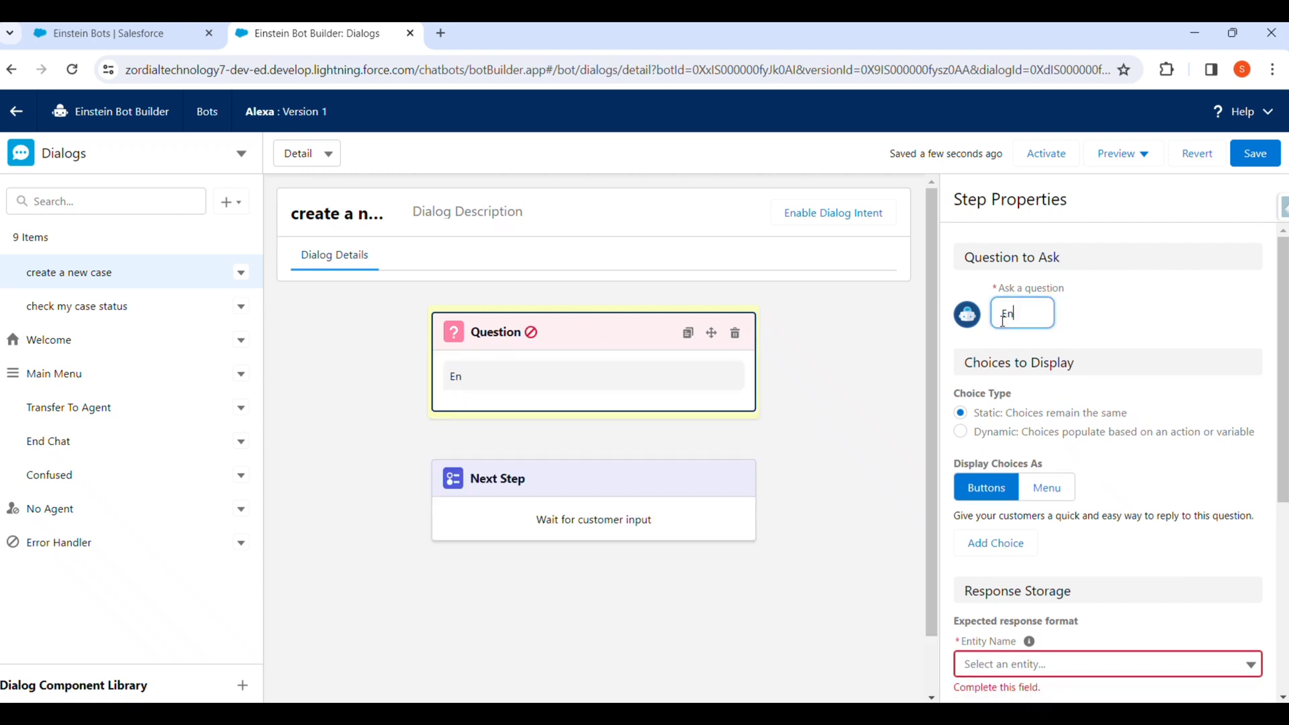
pyautogui.write('ter you')
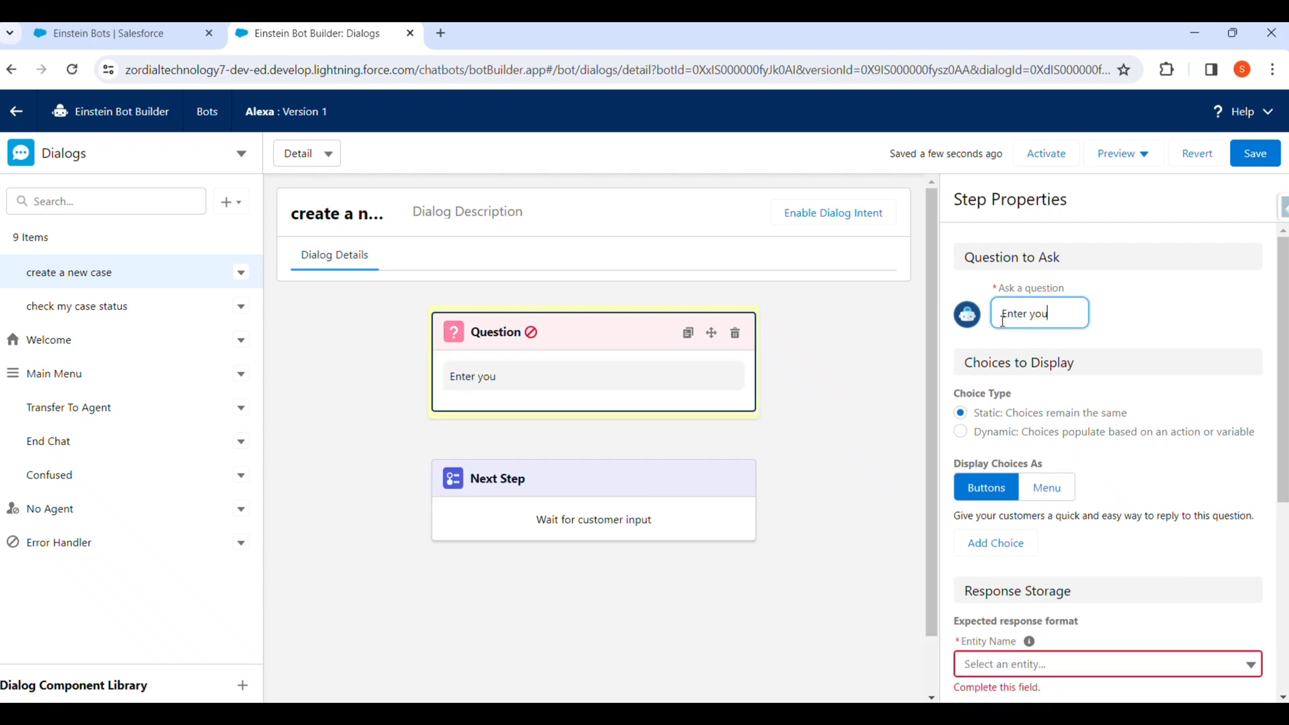
pyautogui.write('r First Name')
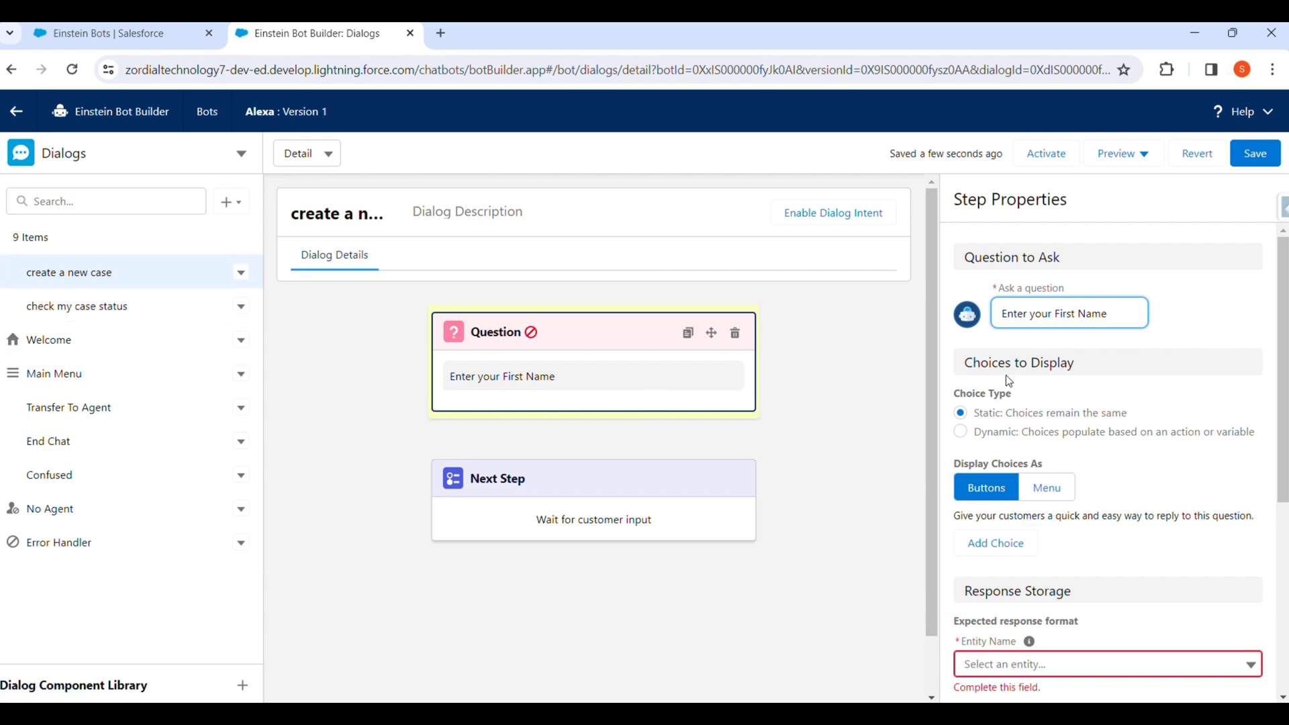
pyautogui.scroll(-3, 1032, 411)
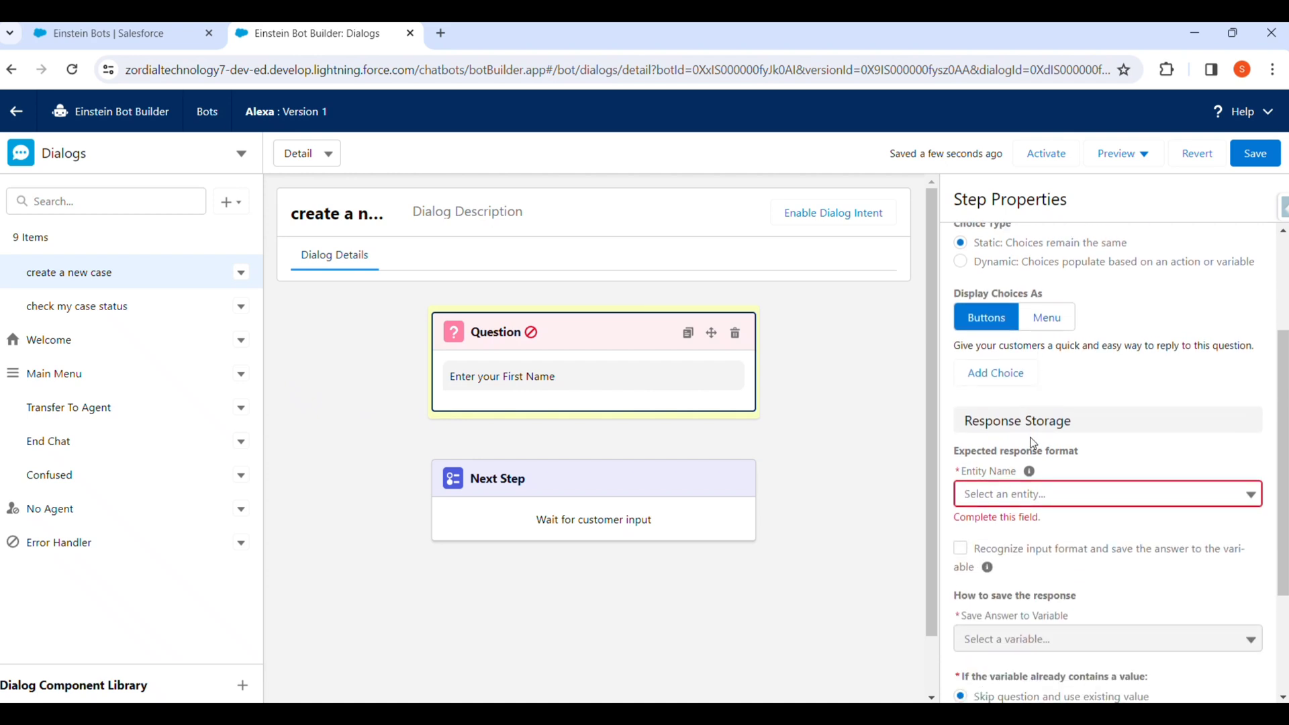
# Step: Set the answer entity to [System] Text (Text) and dismiss the variable suggestions
pyautogui.scroll(-1, 1033, 444)
pyautogui.click(1014, 411)
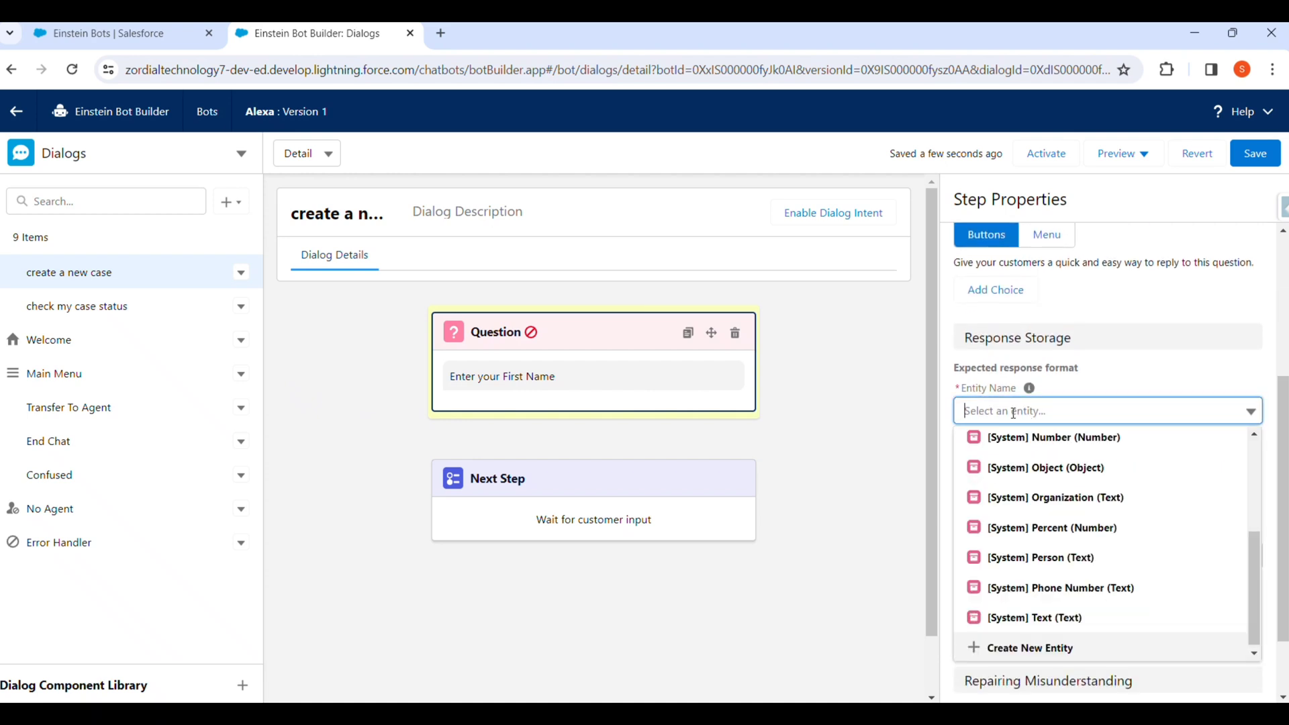
pyautogui.click(1060, 619)
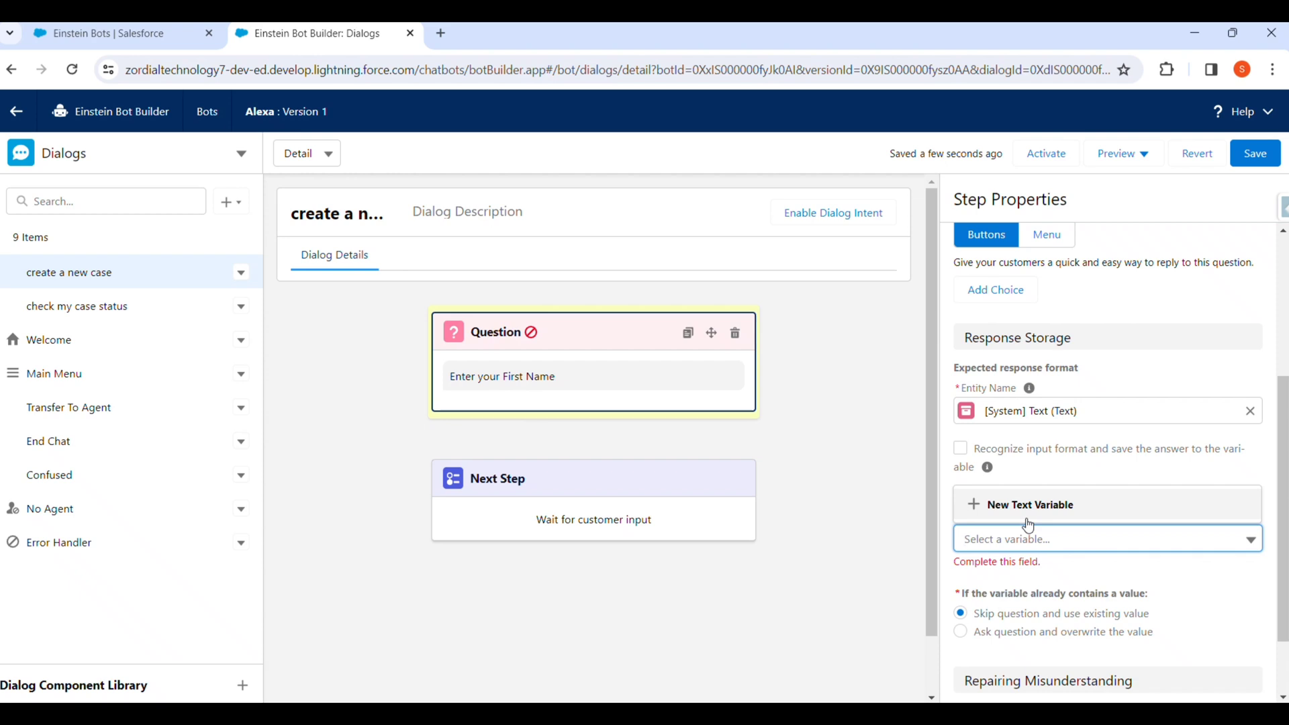
pyautogui.press('Escape')
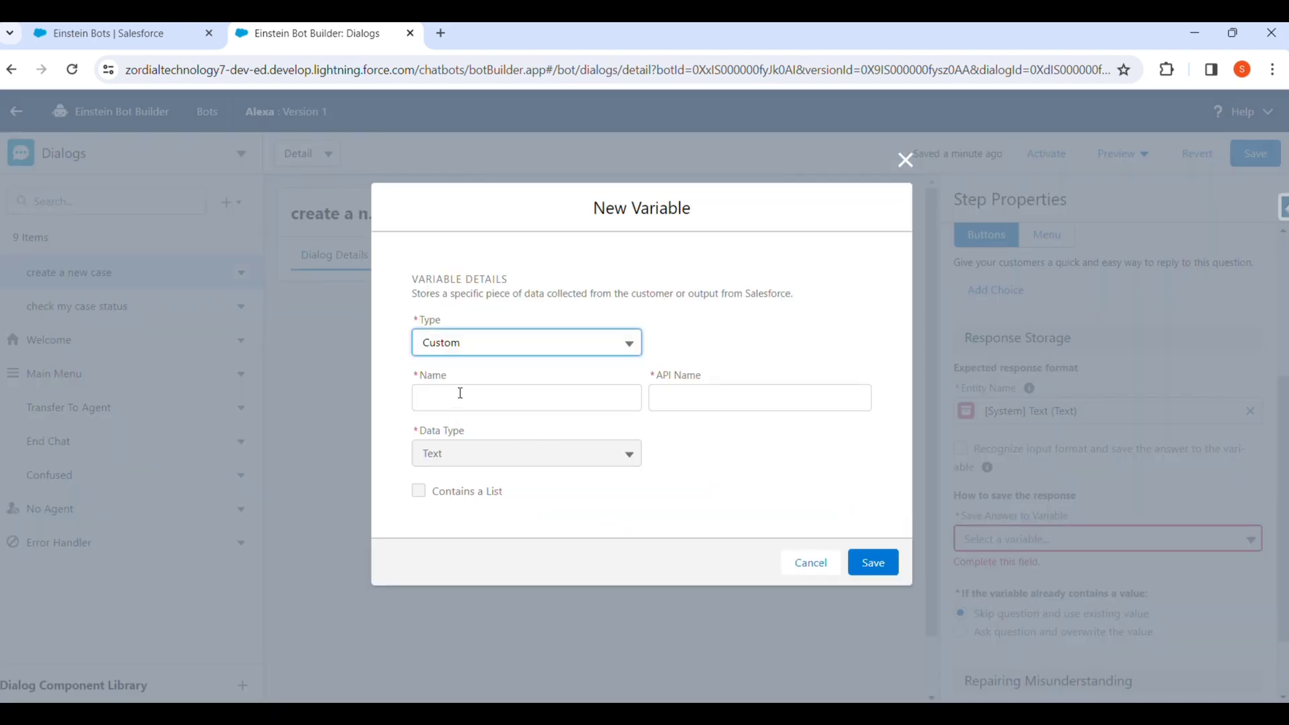
# Step: Create a text variable named FirstName to store the answer
pyautogui.click(460, 392)
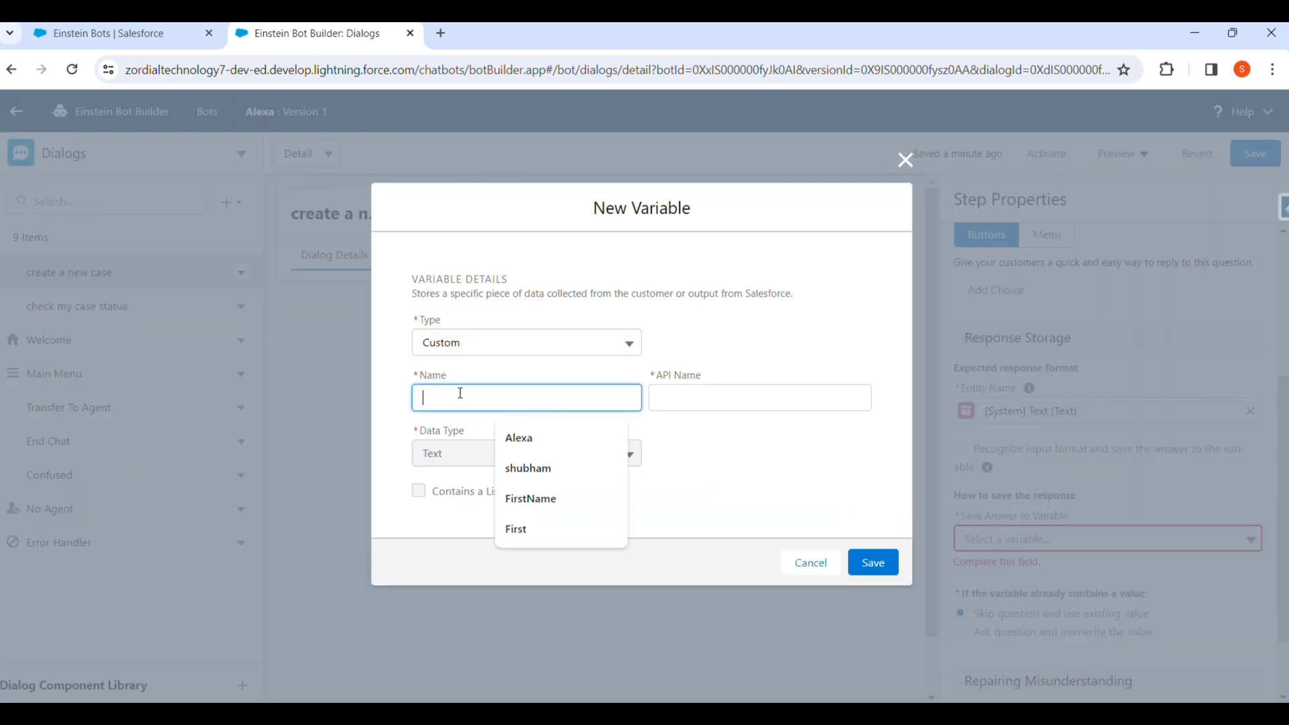
pyautogui.click(530, 499)
pyautogui.press('Tab')
pyautogui.click(863, 561)
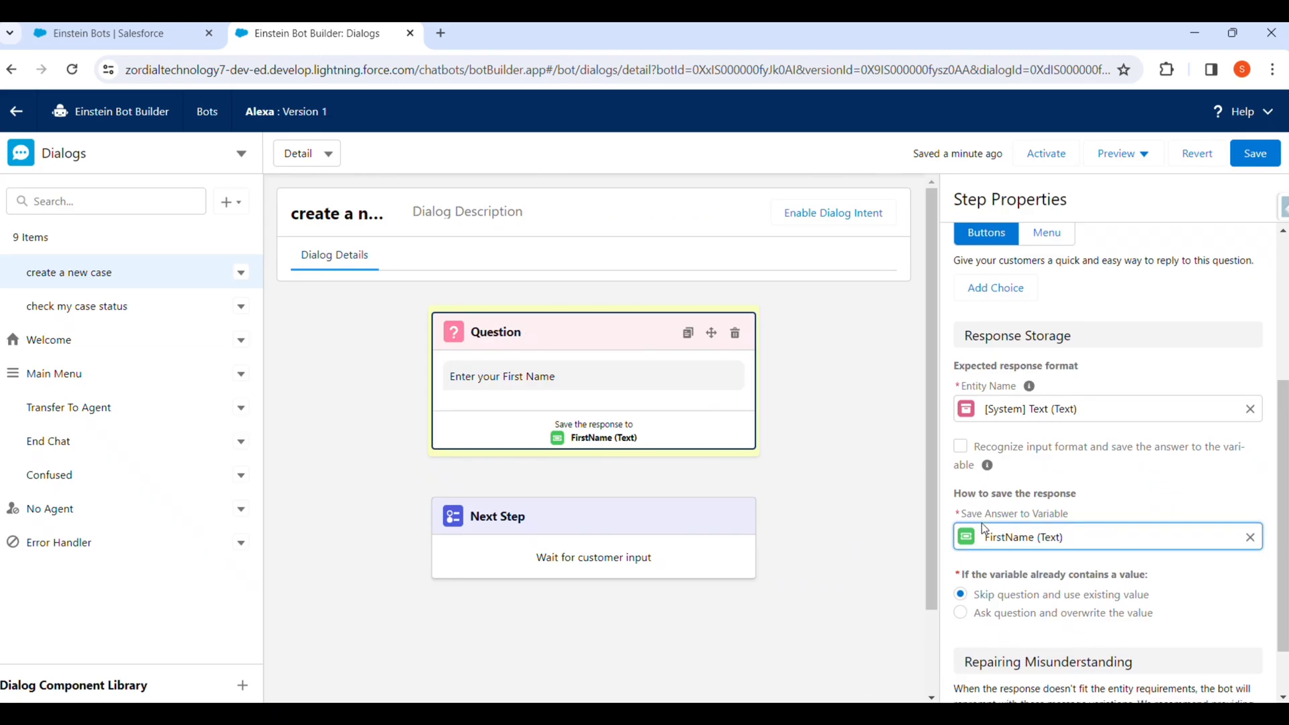
# Step: Go to the bot's Overview page, abandoning the unsaved dialog changes
pyautogui.scroll(-1, 982, 523)
pyautogui.scroll(2, 982, 500)
pyautogui.scroll(3, 982, 500)
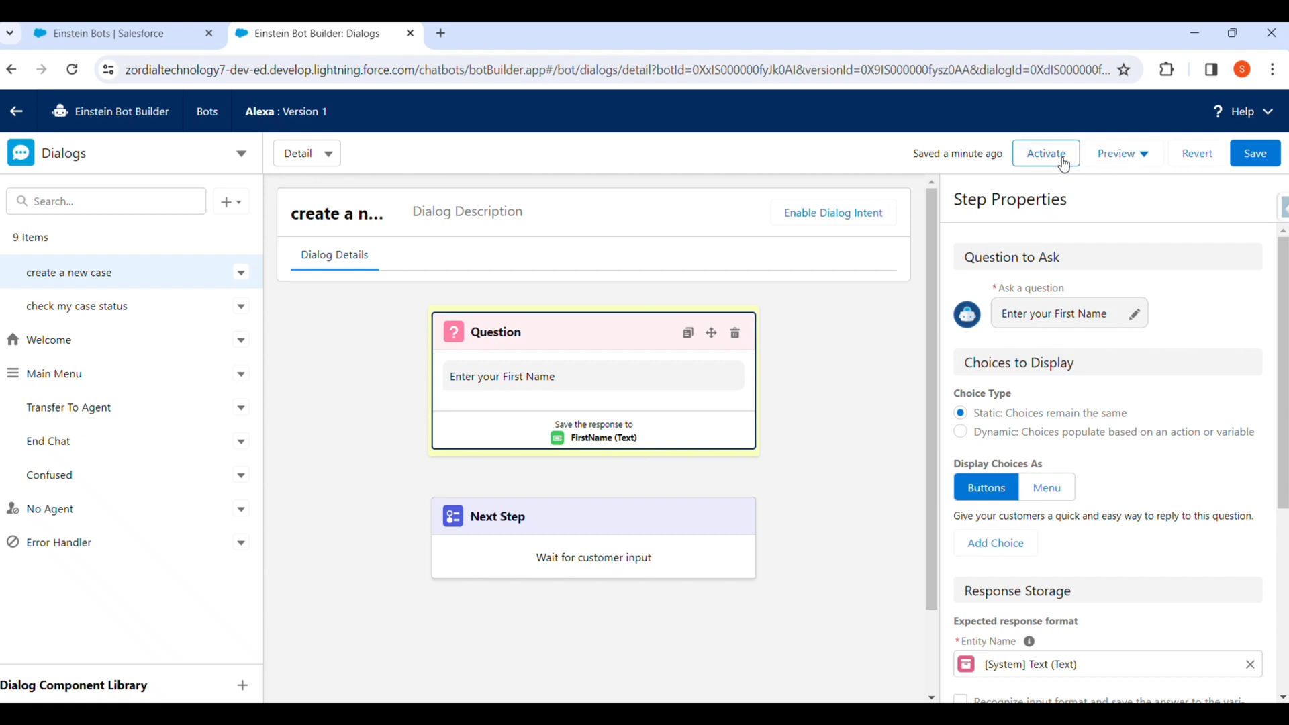
pyautogui.click(94, 158)
pyautogui.click(96, 200)
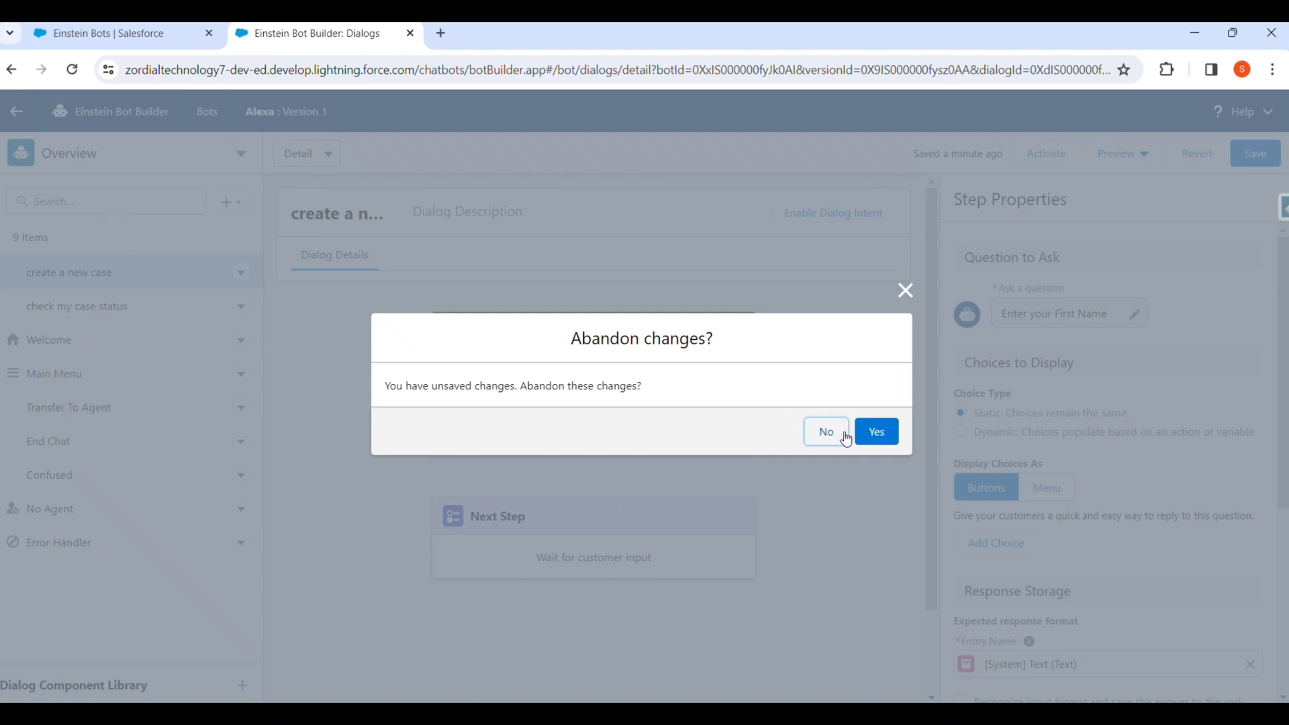
pyautogui.click(893, 434)
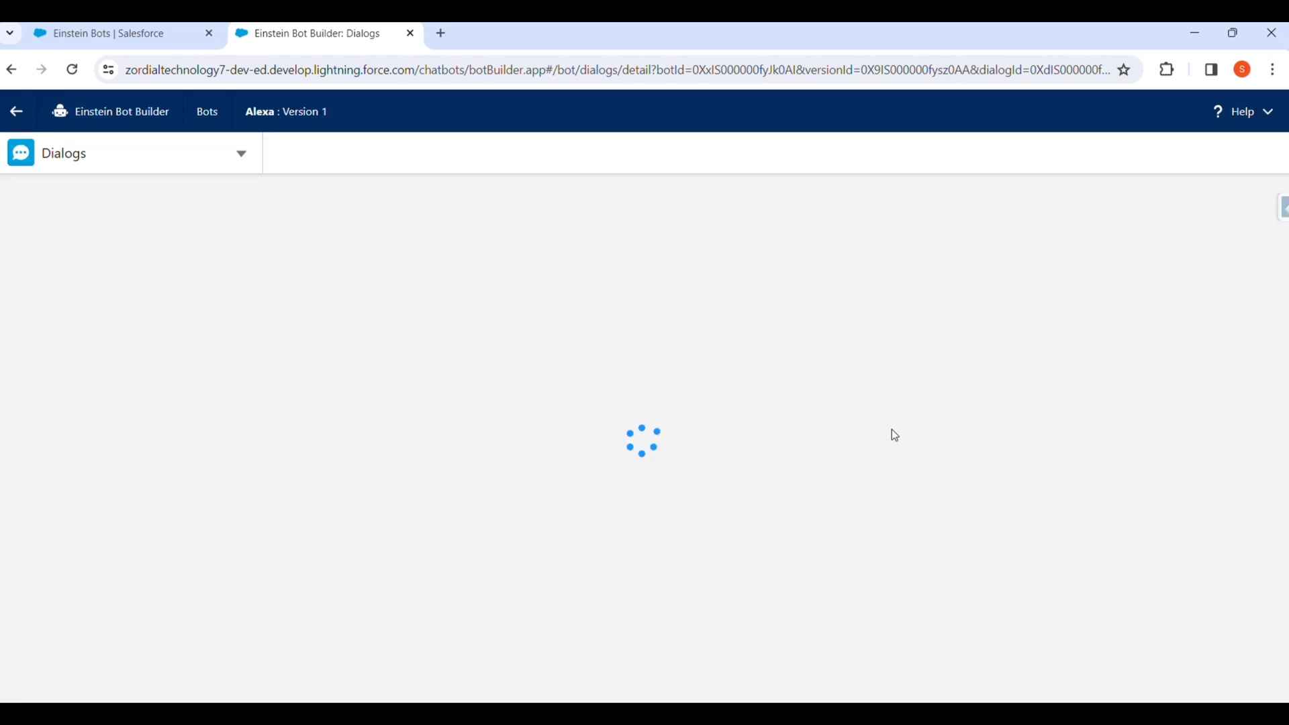
pyautogui.scroll(-5, 603, 448)
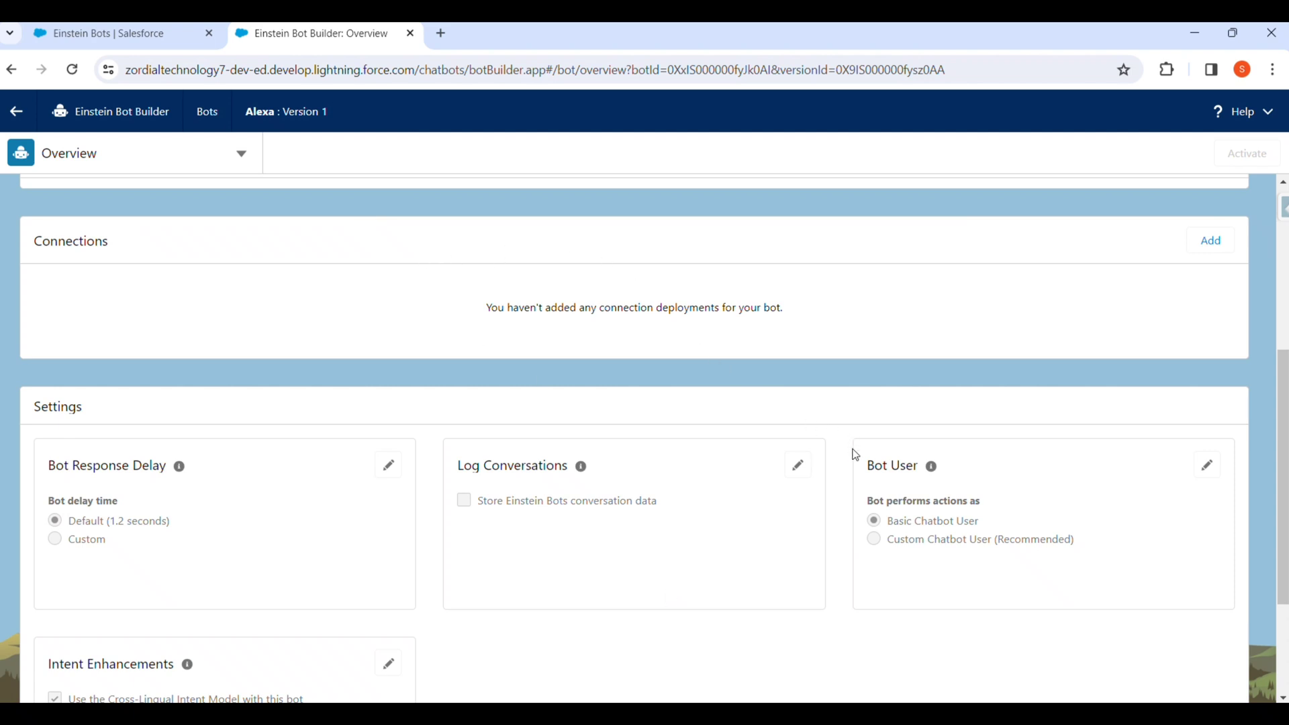
# Step: Switch Alexa's Bot User setting to Custom Chatbot User
pyautogui.moveTo(861, 463); pyautogui.dragTo(877, 461)
pyautogui.click(1206, 467)
pyautogui.click(878, 539)
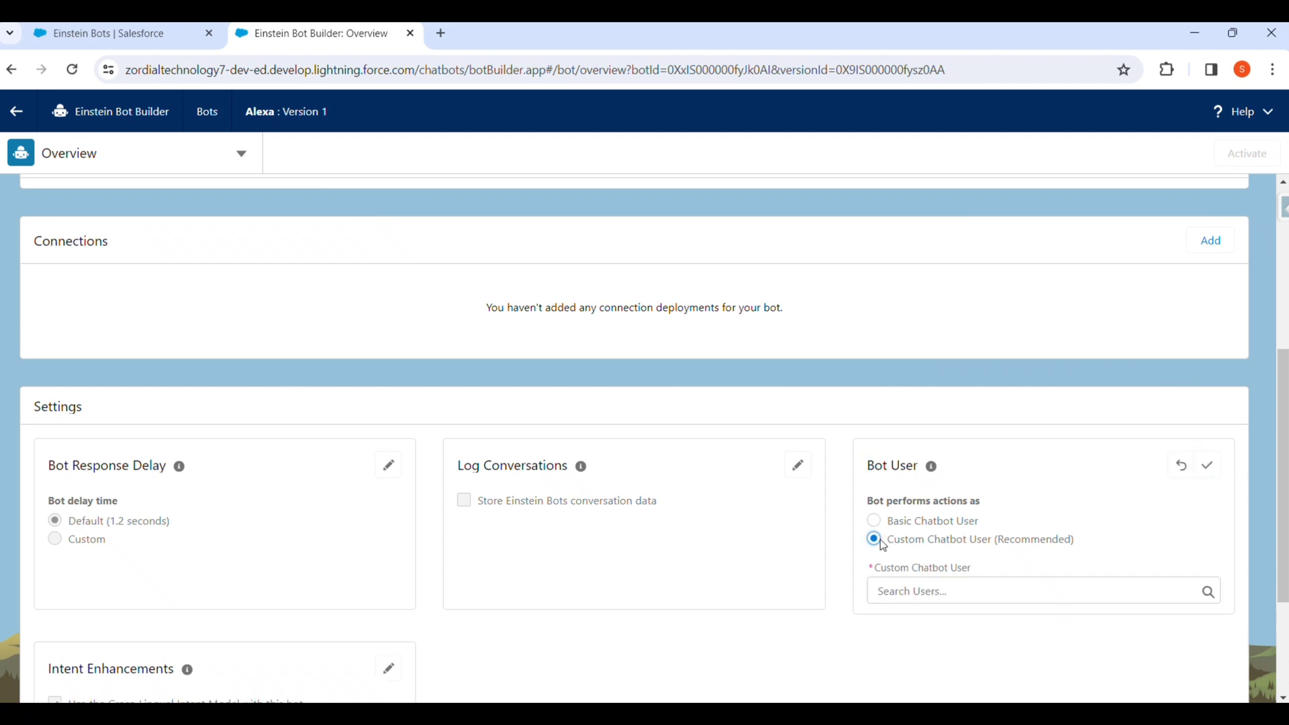
pyautogui.scroll(-3, 920, 541)
# Step: Search for and select the org user as the custom chatbot user, and save the setting
pyautogui.click(901, 403)
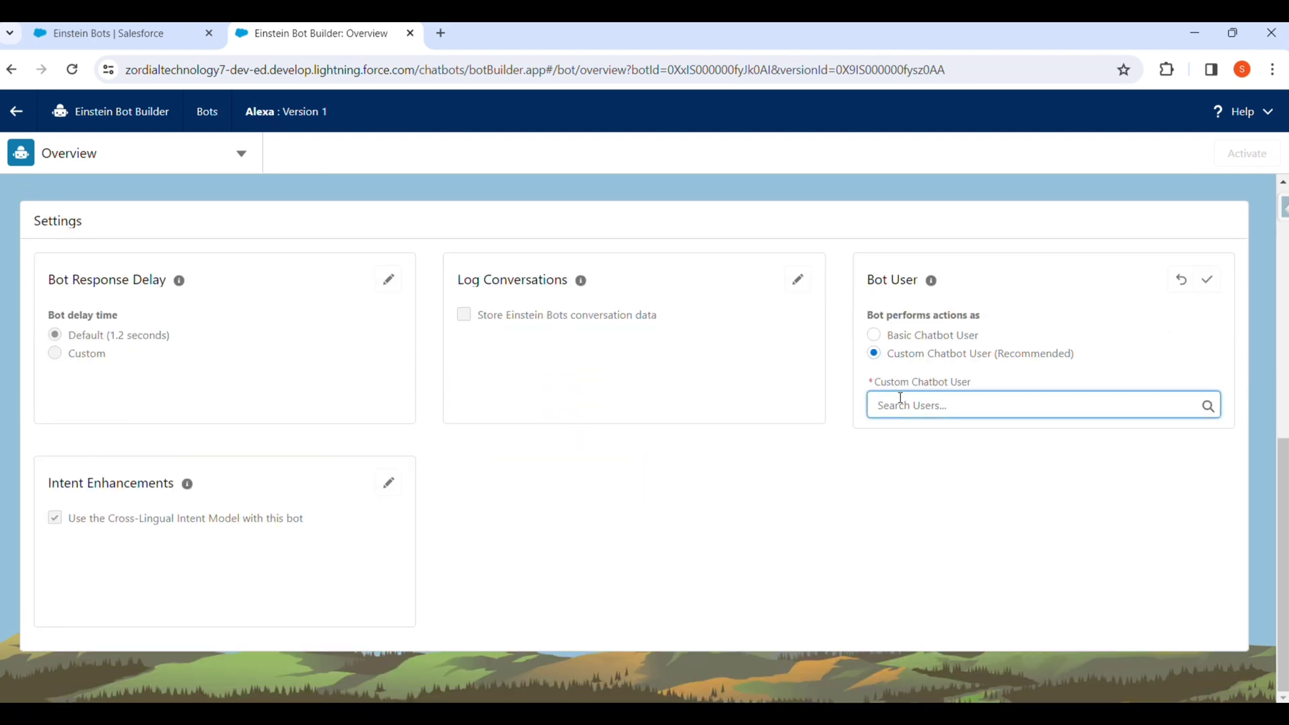
pyautogui.write('shubh')
pyautogui.click(927, 460)
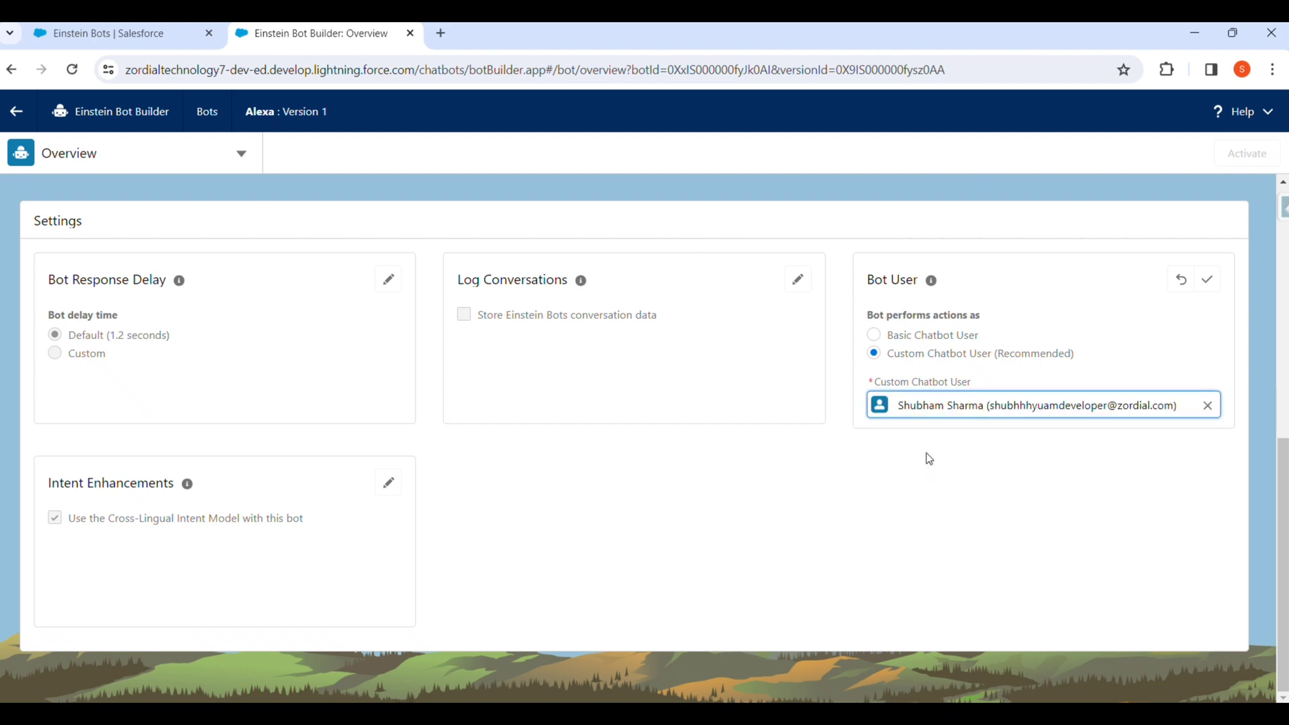
pyautogui.scroll(8, 791, 312)
pyautogui.scroll(-4, 826, 341)
pyautogui.click(1213, 551)
pyautogui.scroll(-1, 799, 468)
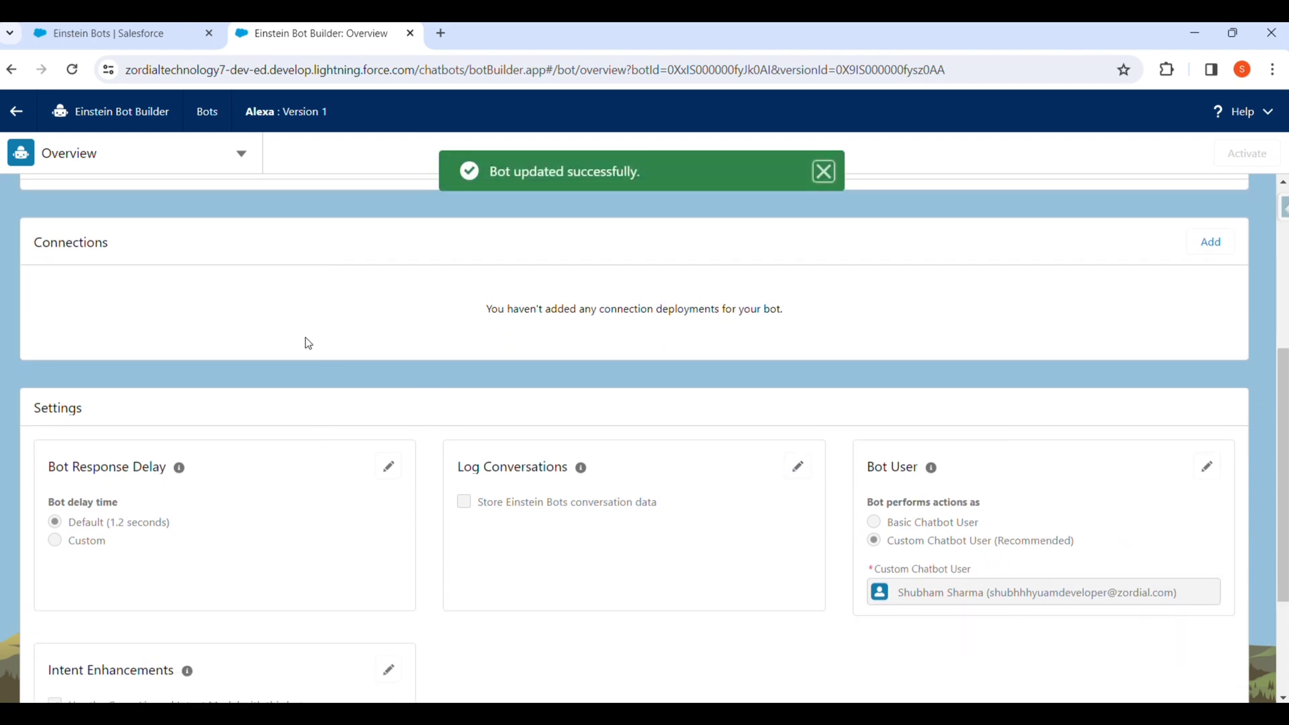
pyautogui.scroll(5, 308, 336)
pyautogui.click(161, 153)
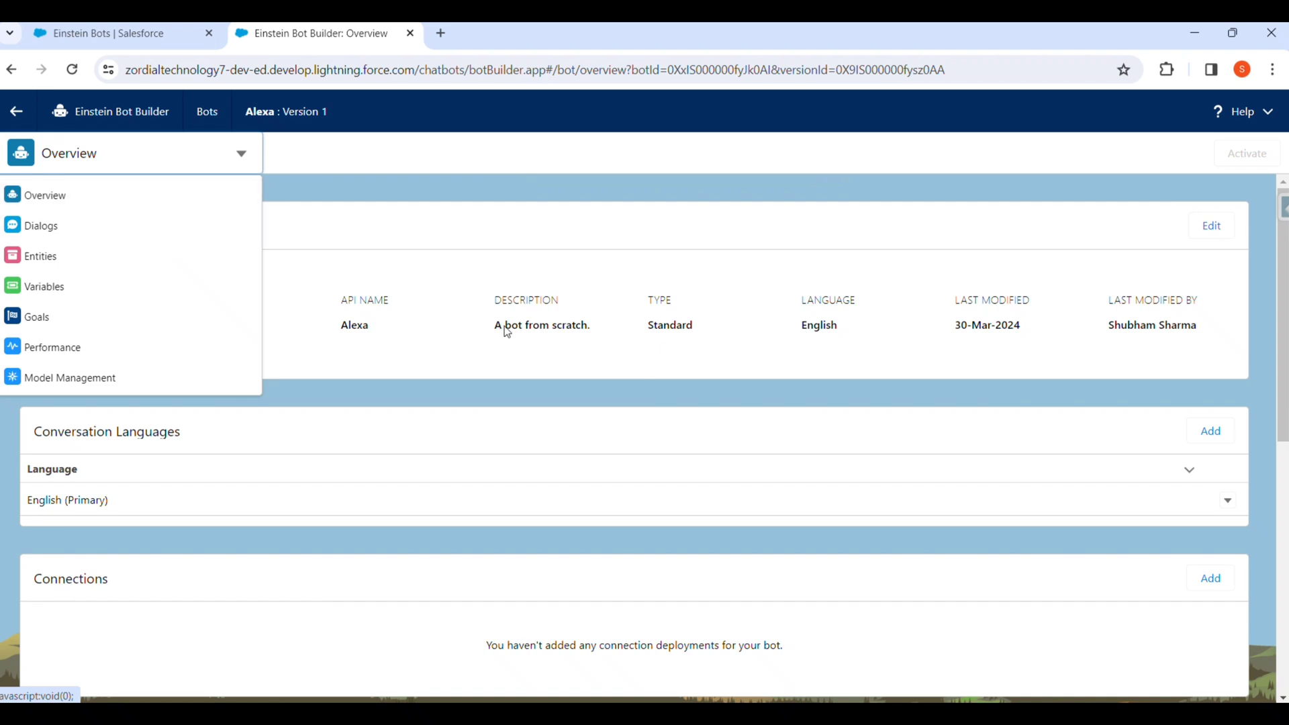
# Step: Go back to the bot's Dialogs view and activate the Alexa bot
pyautogui.scroll(-8, 507, 331)
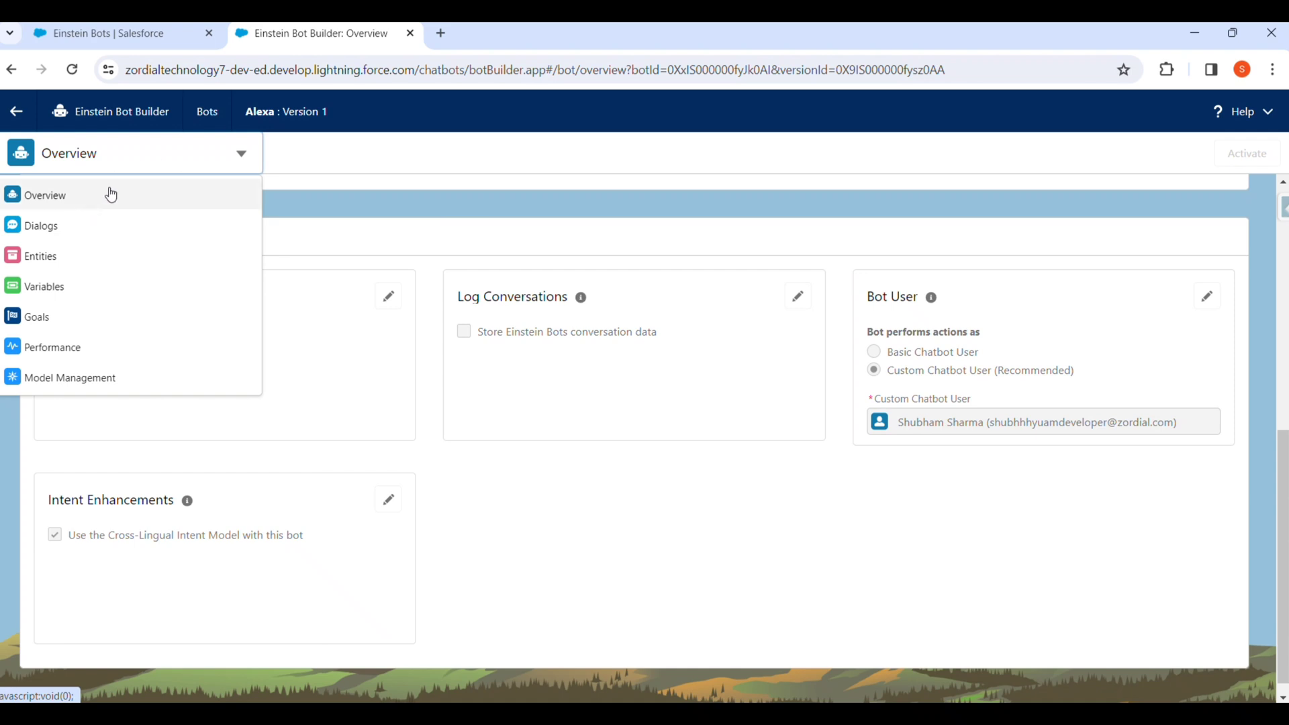
pyautogui.click(27, 228)
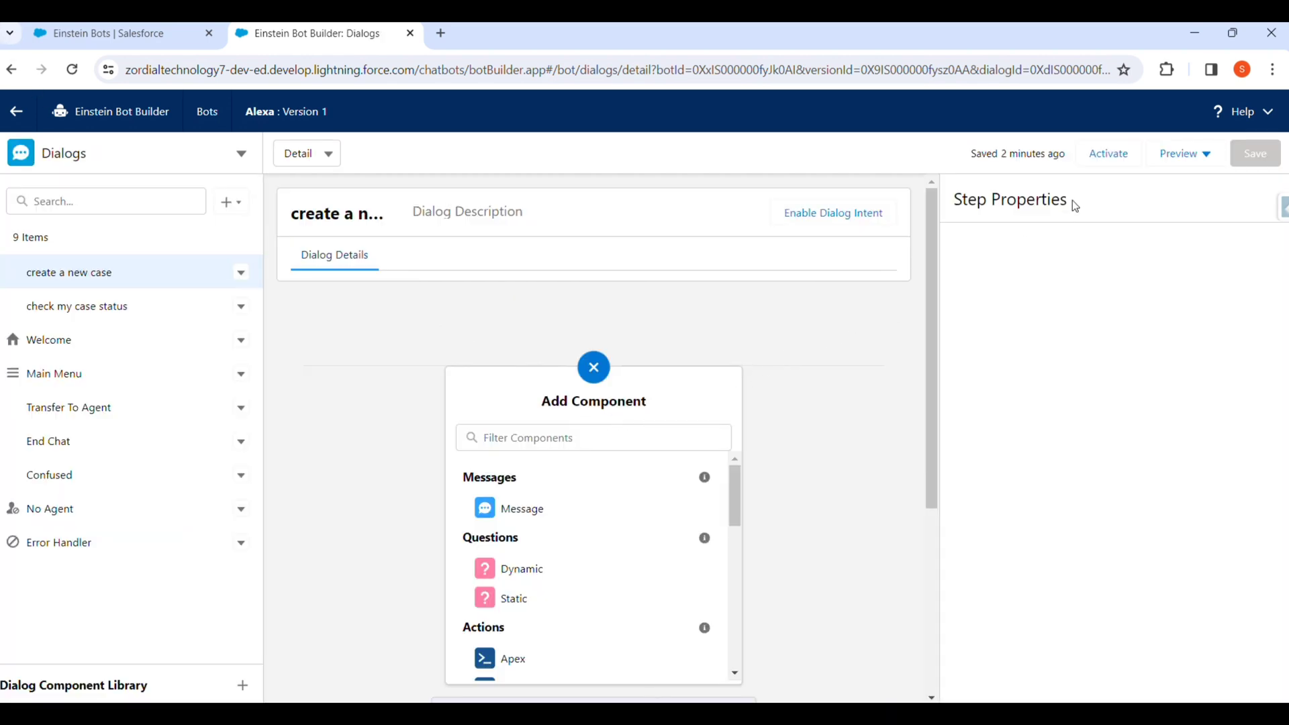
pyautogui.click(1118, 159)
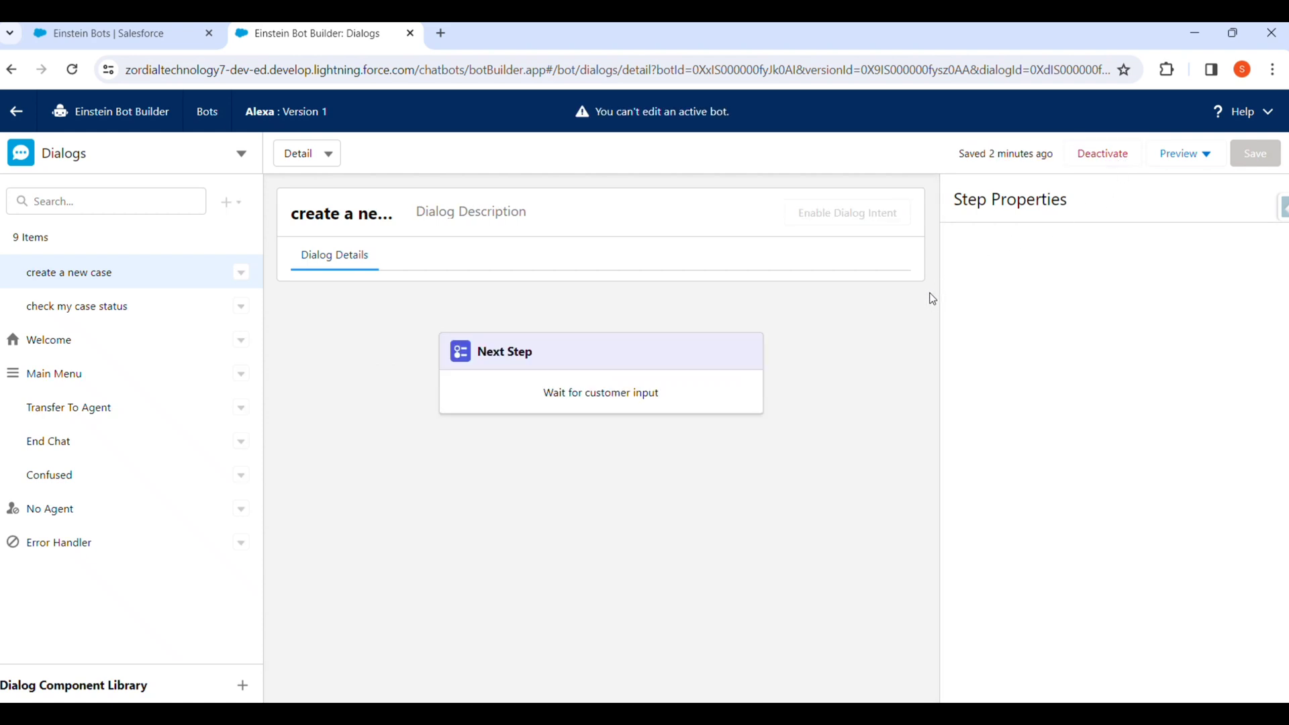
pyautogui.click(1185, 159)
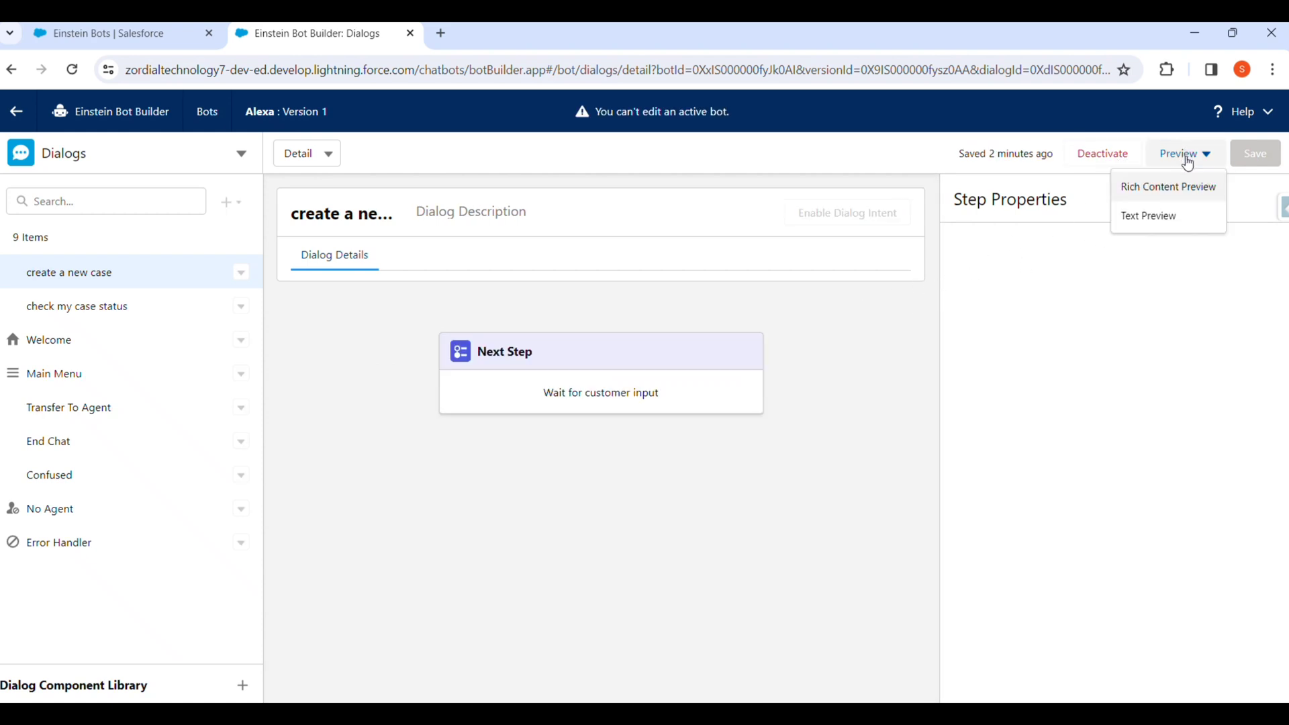
# Step: From Rich Content Preview, launch Chat setup, dismiss the 'Sorry to interrupt' error, and start the wizard
pyautogui.click(1182, 193)
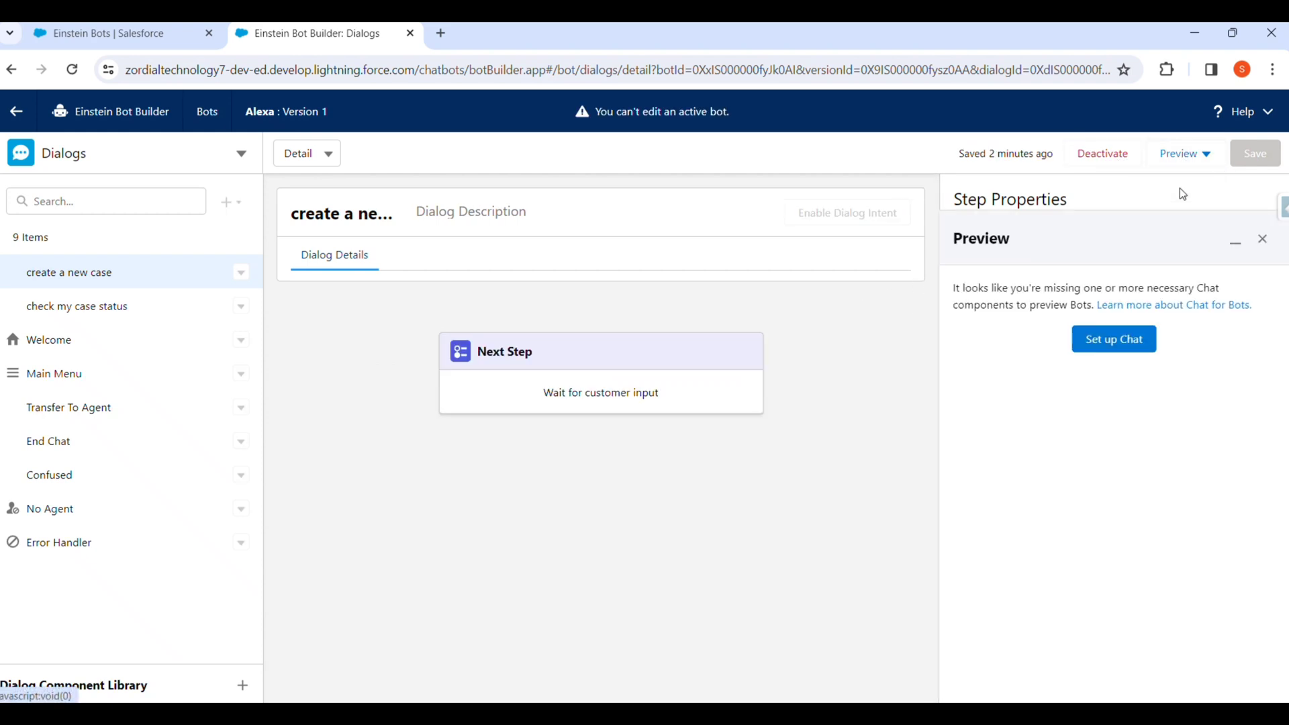
pyautogui.click(1133, 347)
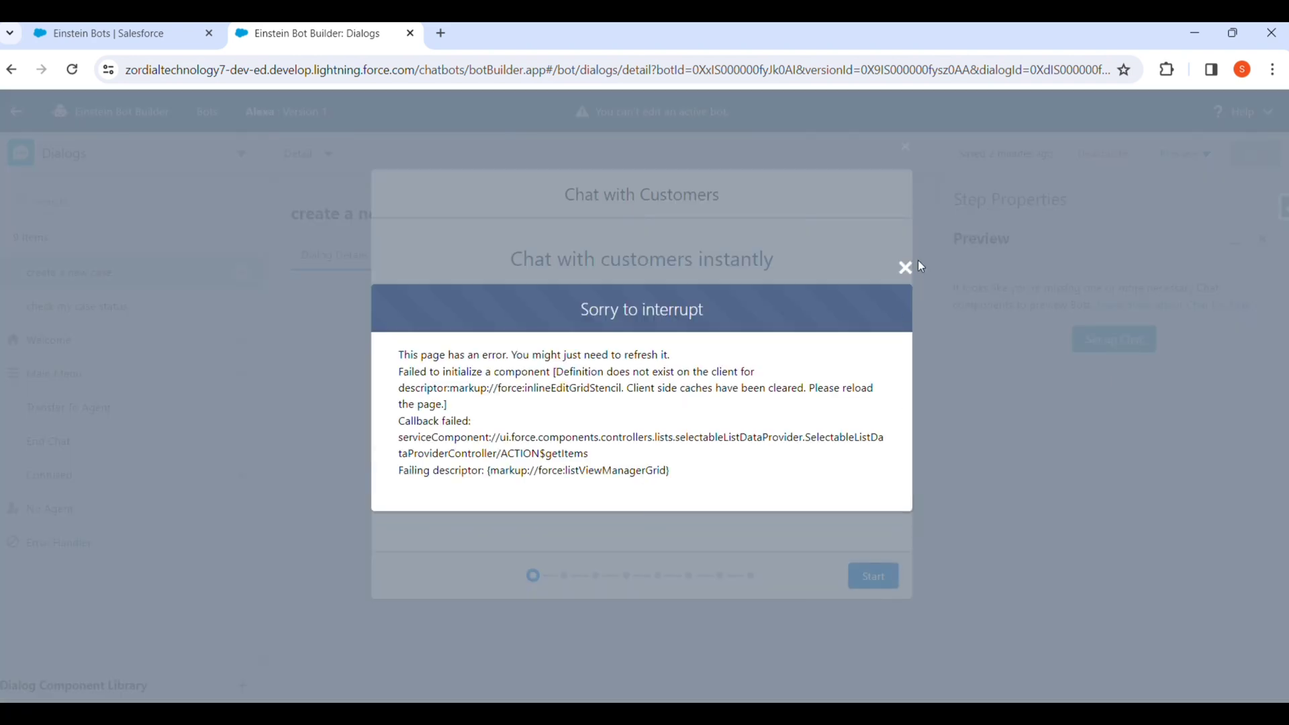
pyautogui.click(903, 269)
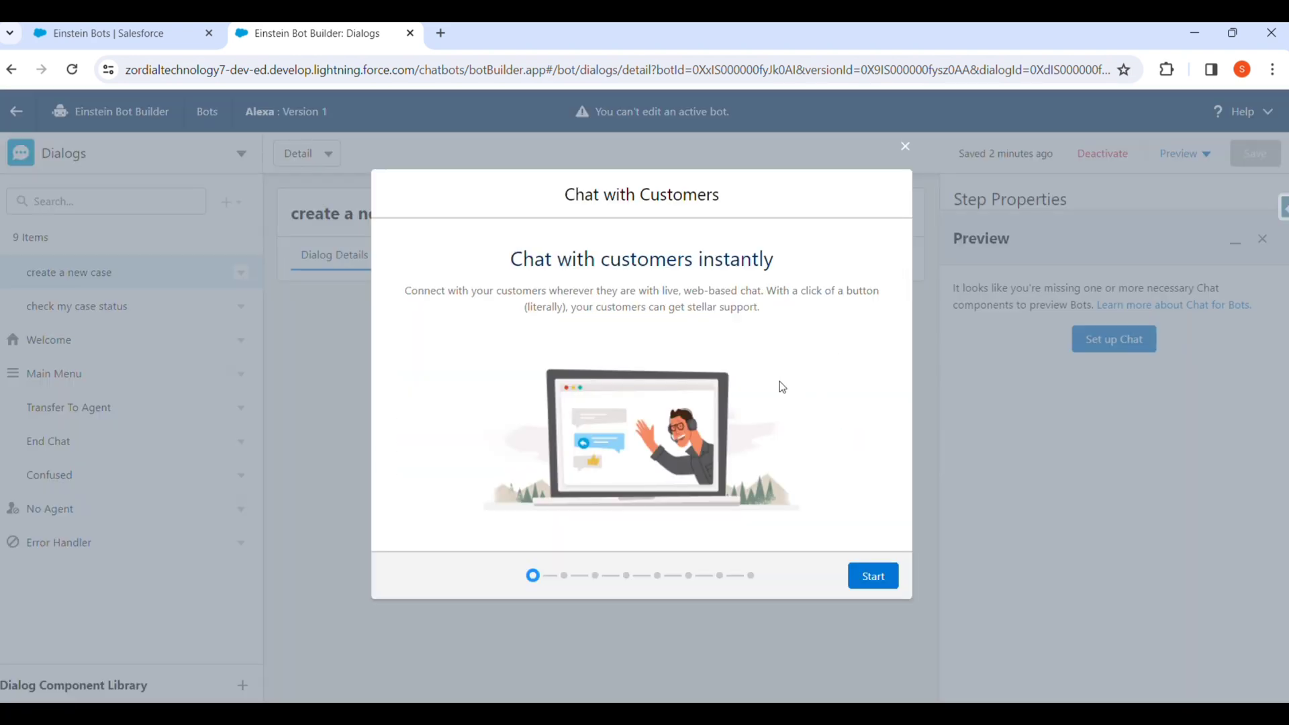
pyautogui.click(882, 580)
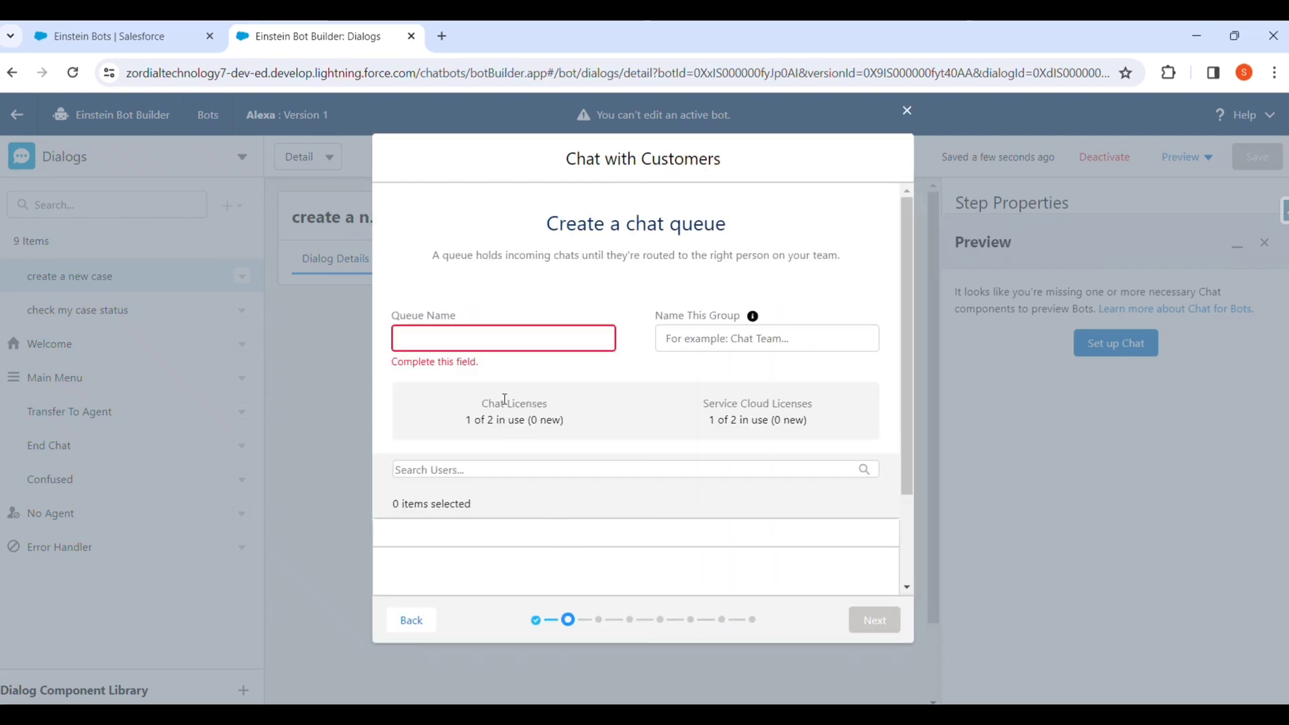
# Step: Create chat queue WebSupport in group BotEnableGroup and add the matching org user to it
pyautogui.click(479, 342)
pyautogui.write('Web')
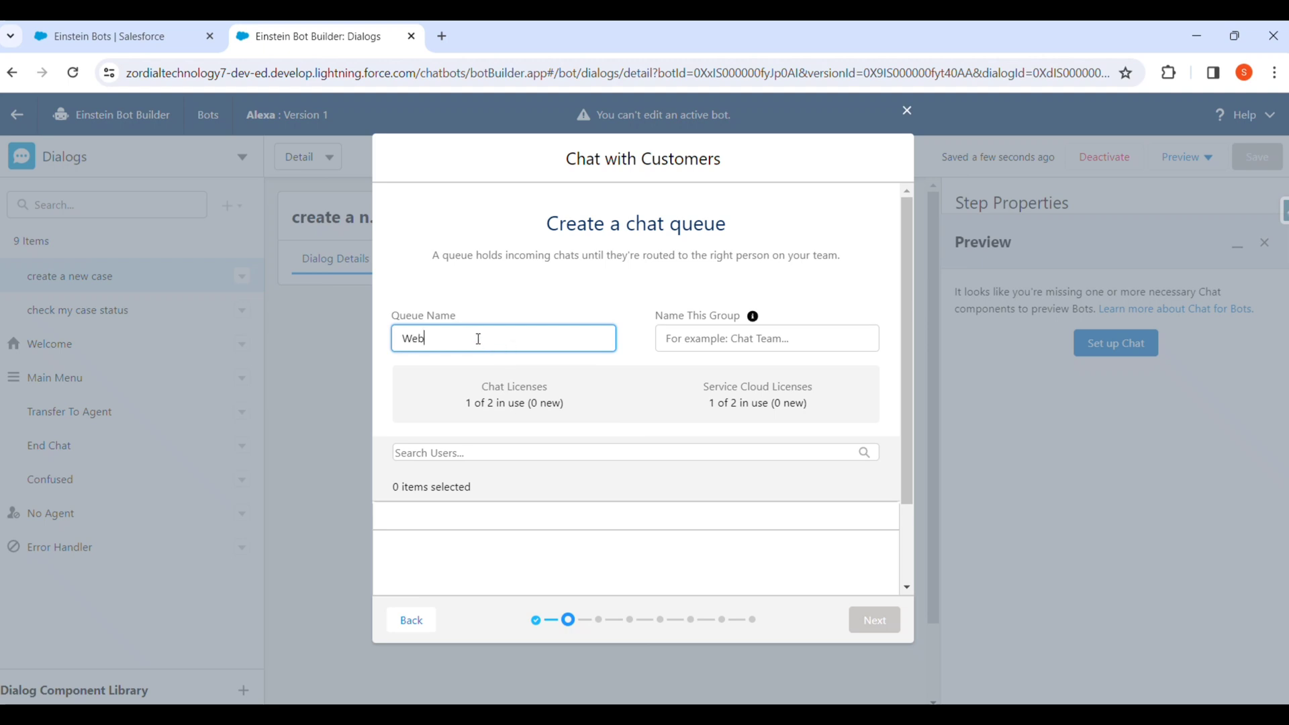
pyautogui.write('Support')
pyautogui.click(699, 333)
pyautogui.write('B')
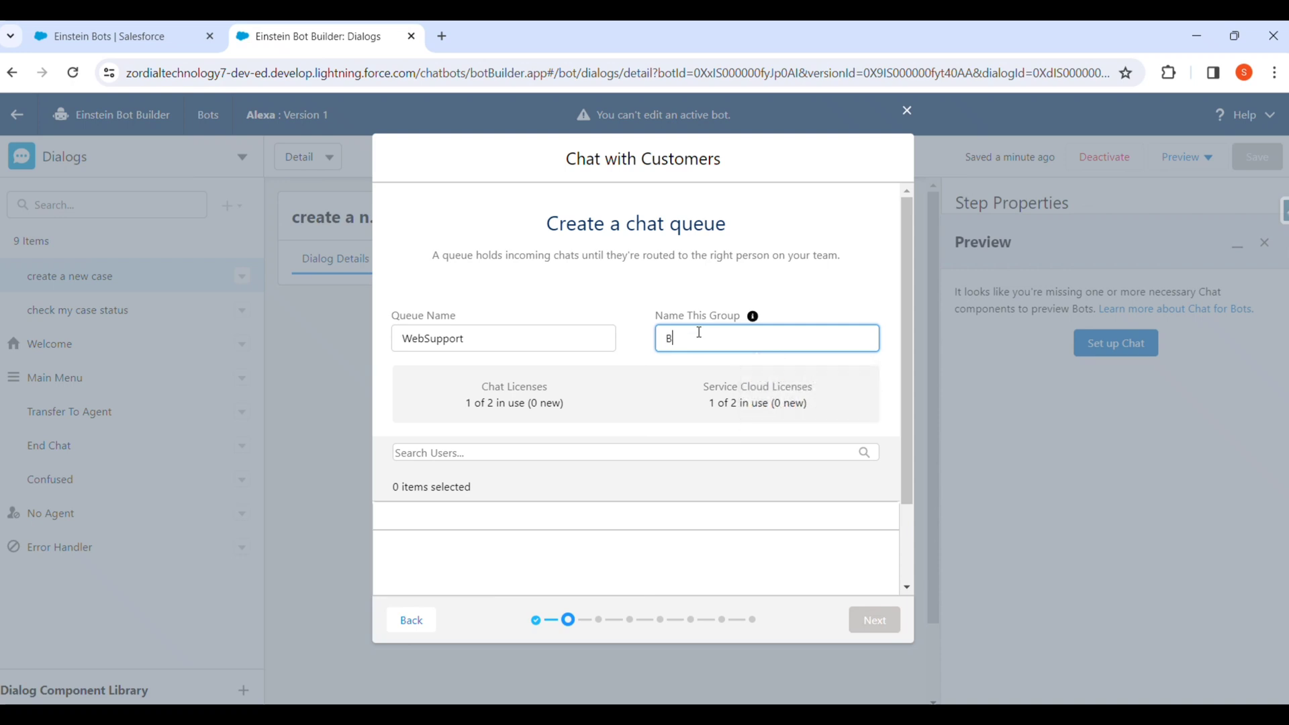
pyautogui.write('otEnableGroup')
pyautogui.click(488, 457)
pyautogui.write('shubh')
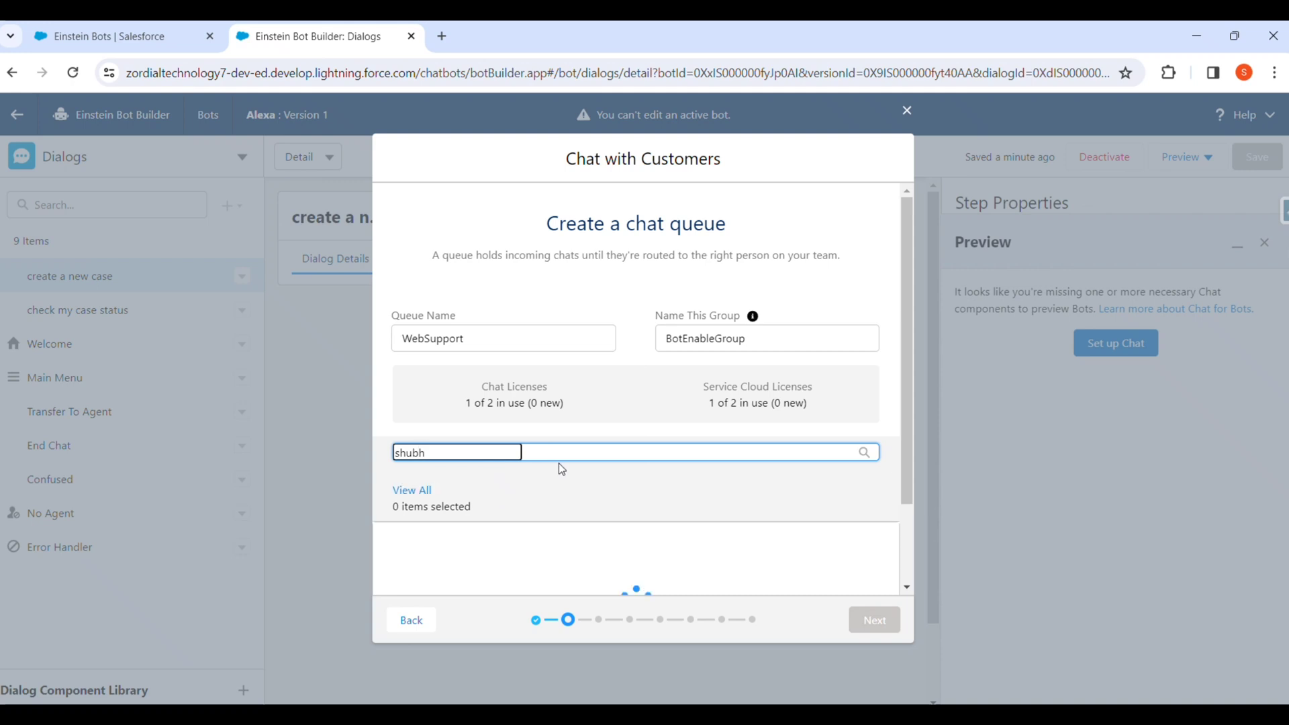
pyautogui.scroll(-1, 448, 536)
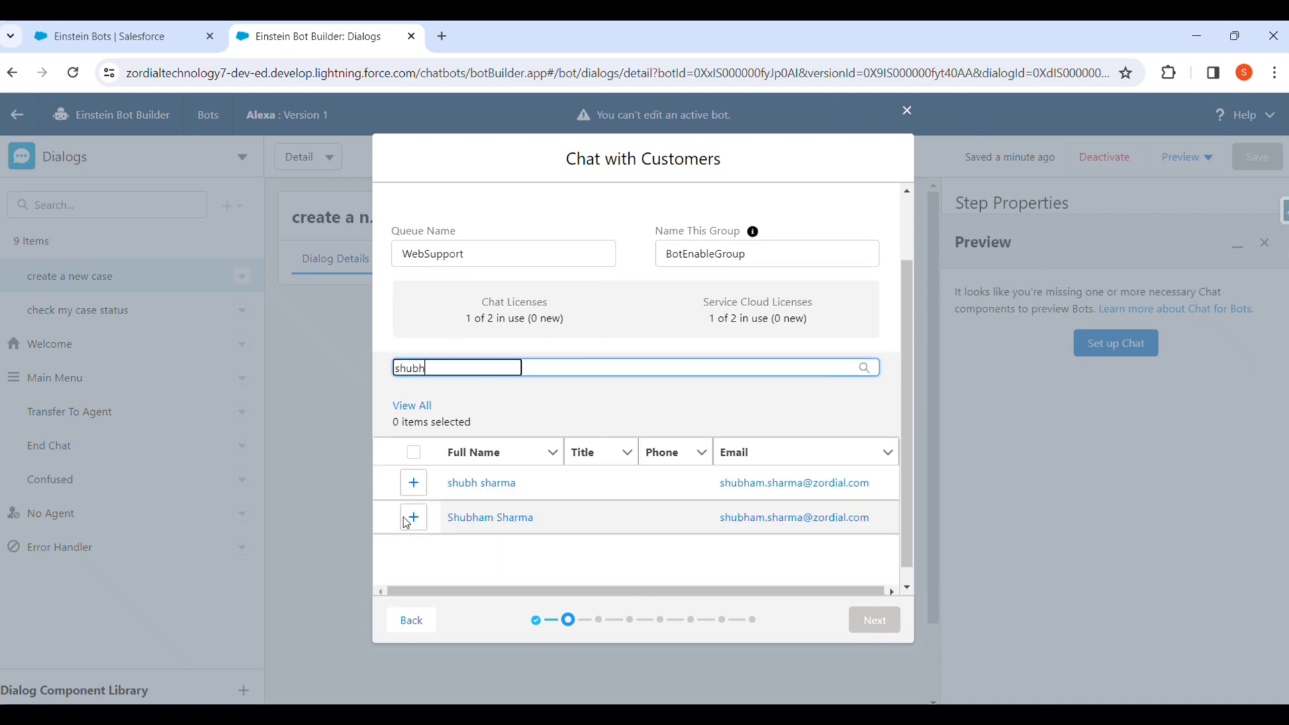
pyautogui.click(412, 517)
pyautogui.click(880, 622)
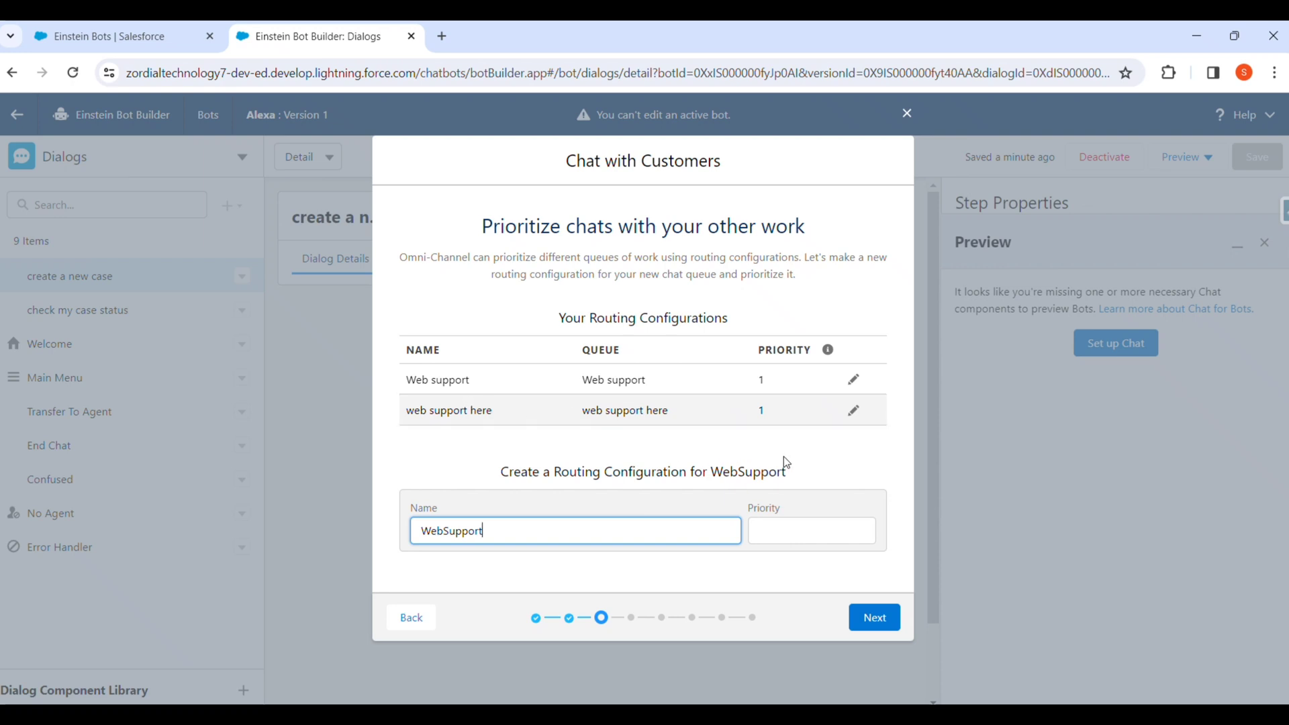
# Step: Accept the Priority routing configuration and the default agent workload
pyautogui.click(805, 536)
pyautogui.click(873, 617)
pyautogui.click(855, 603)
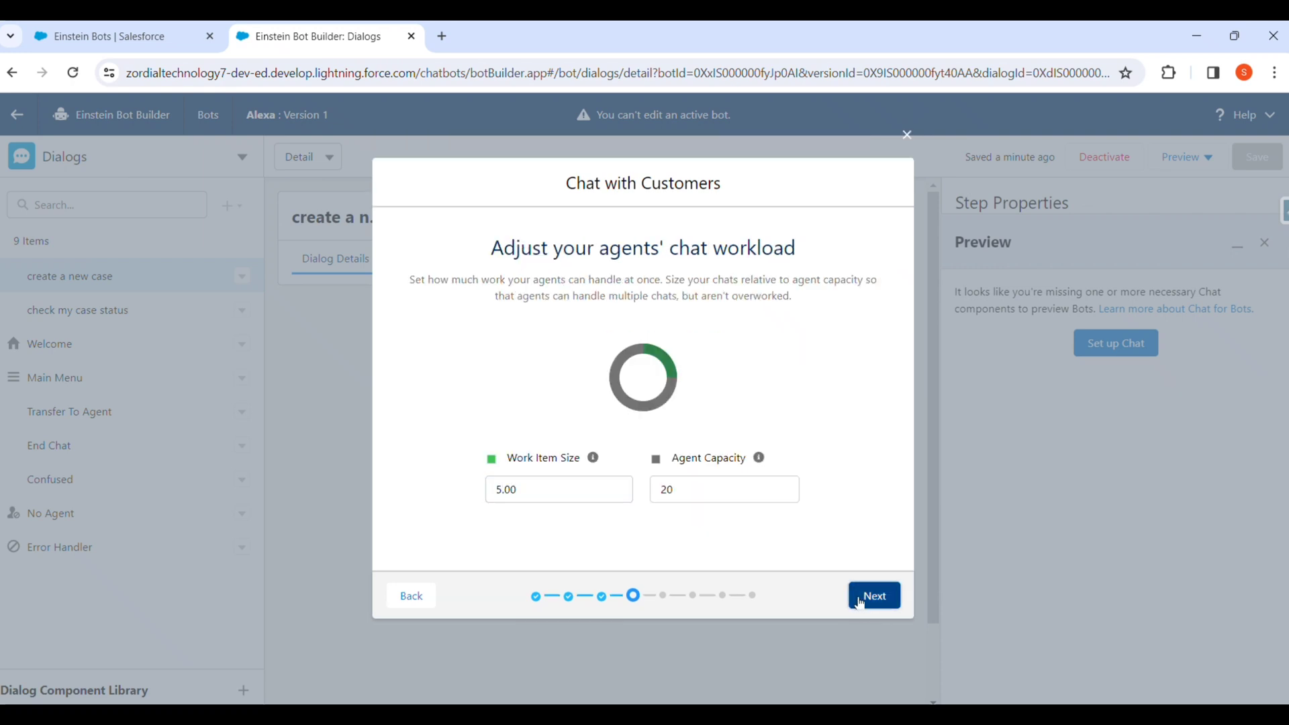
pyautogui.click(602, 439)
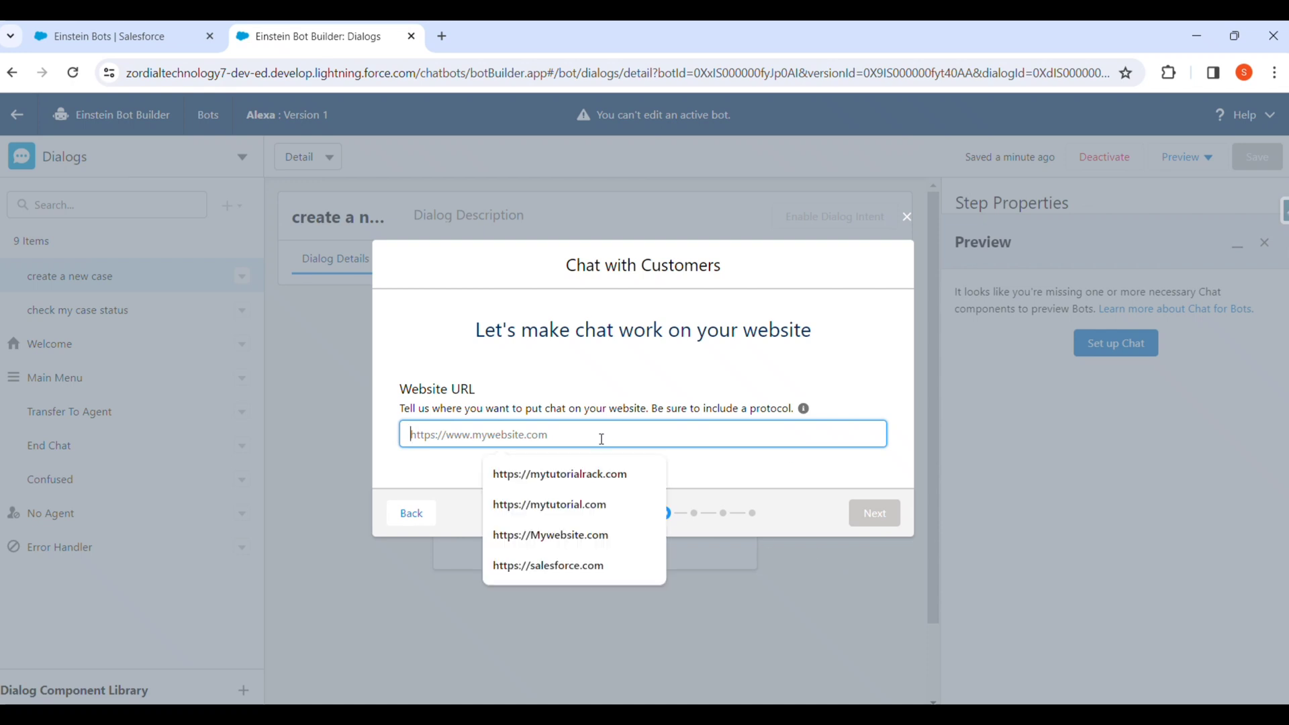
pyautogui.click(605, 477)
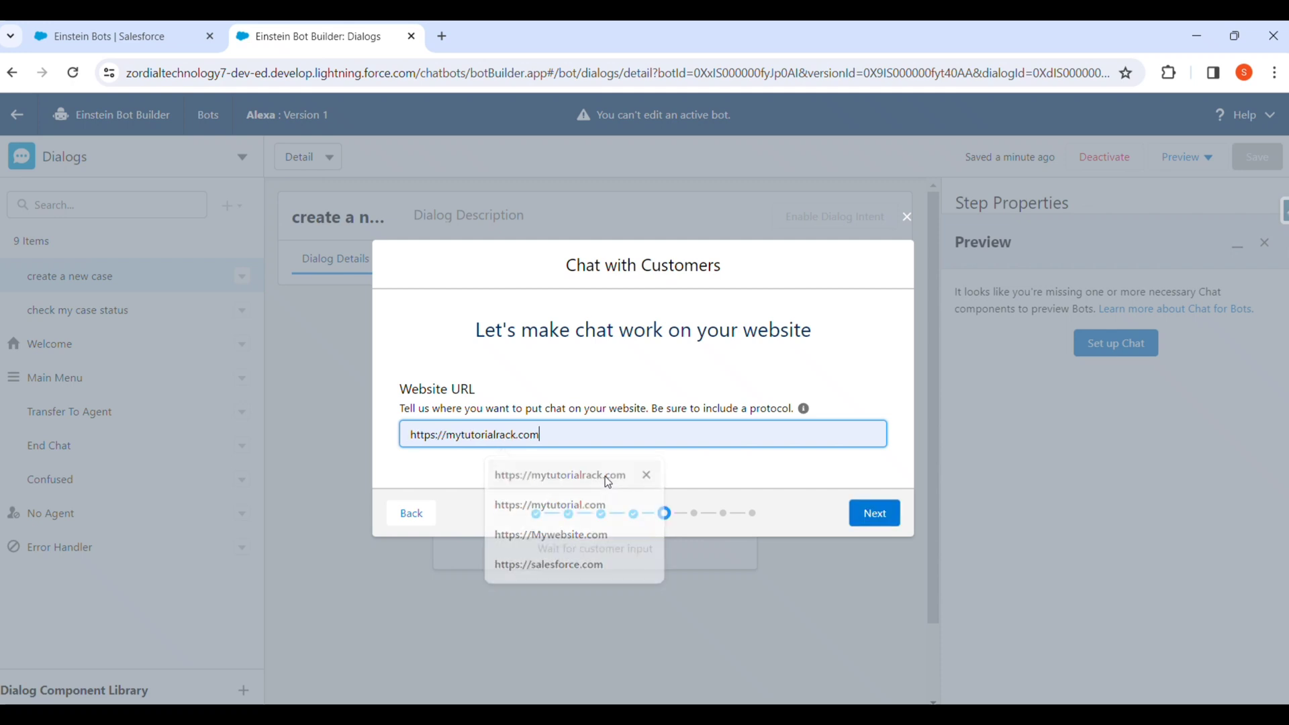
pyautogui.click(856, 512)
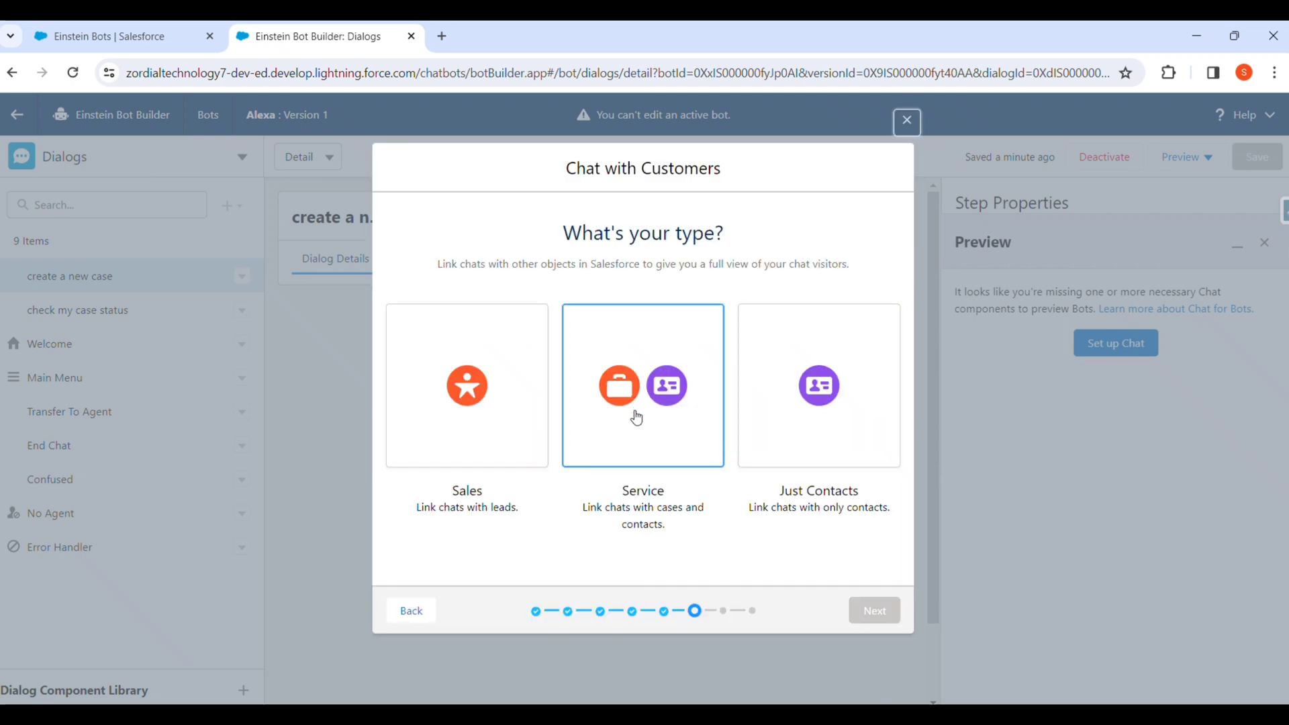
# Step: Choose the Service chat type linking chats to cases and contacts, then finish the remaining wizard steps
pyautogui.click(668, 440)
pyautogui.click(877, 620)
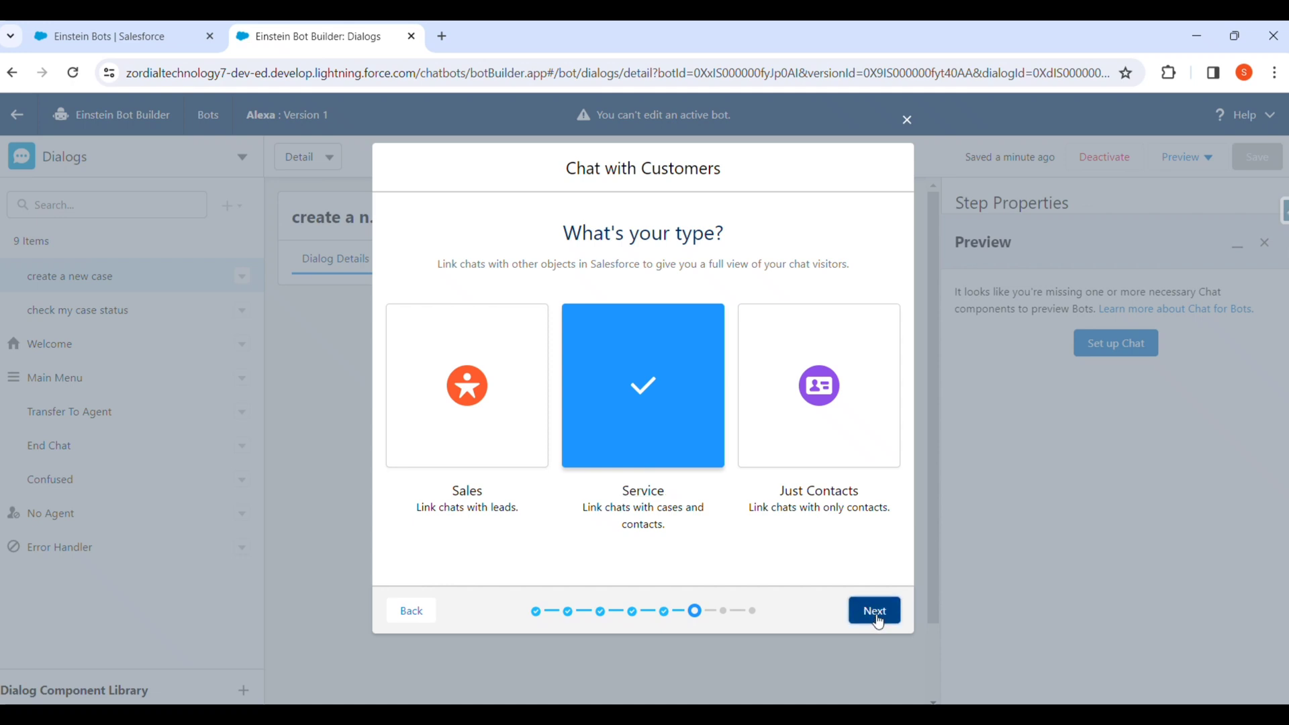
pyautogui.click(870, 520)
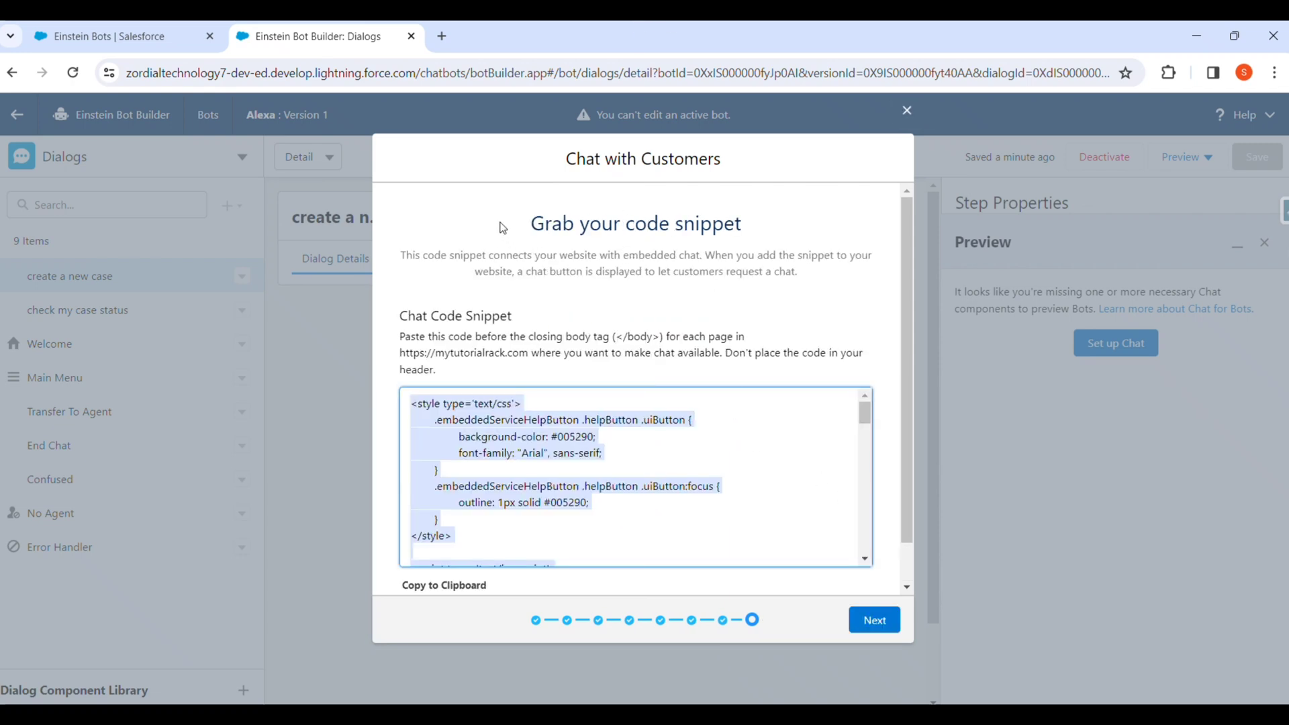
pyautogui.click(873, 619)
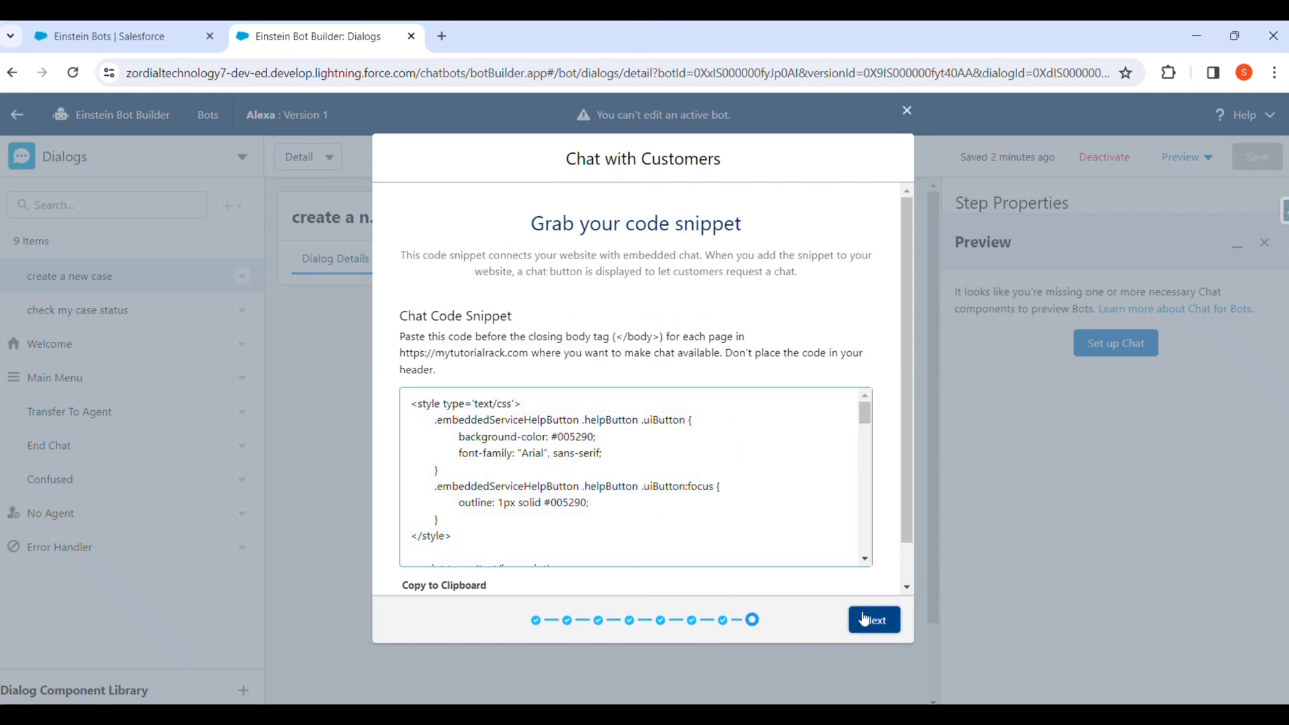
pyautogui.click(873, 620)
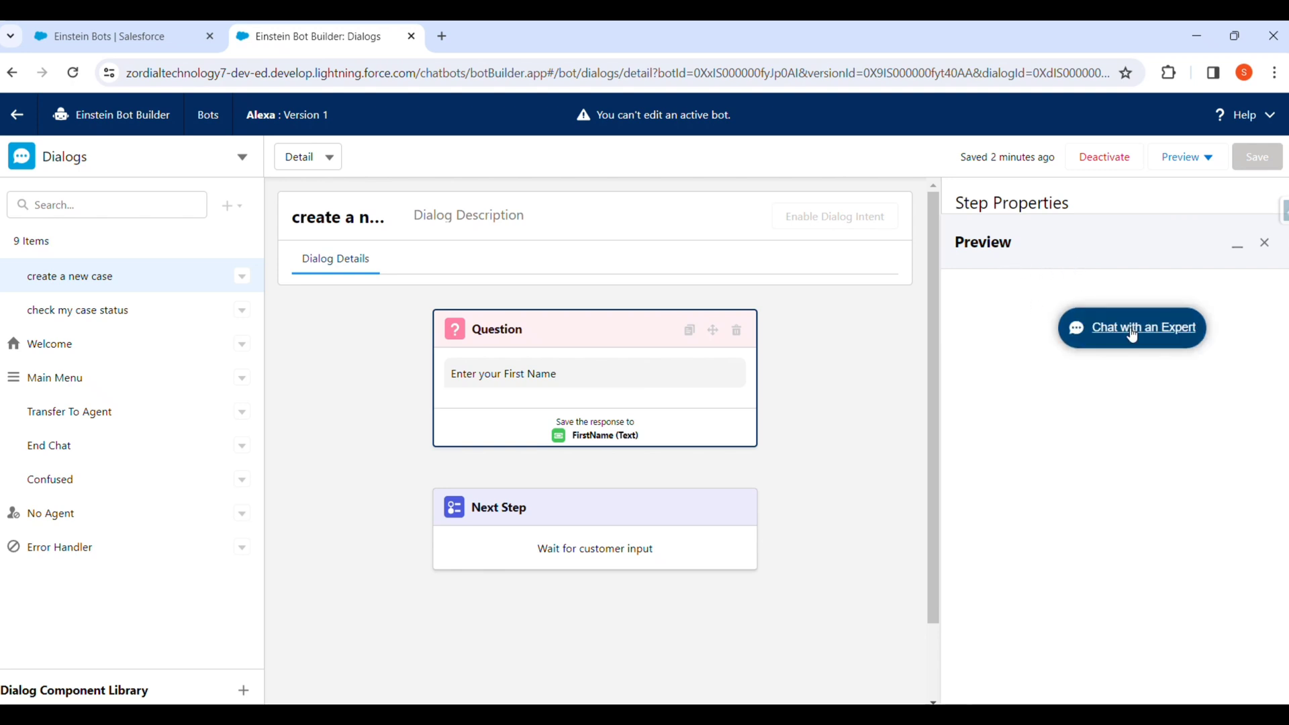
# Step: Start a Chat with an Expert preview, entering the visitor's first and last name in the pre-chat form
pyautogui.click(1132, 329)
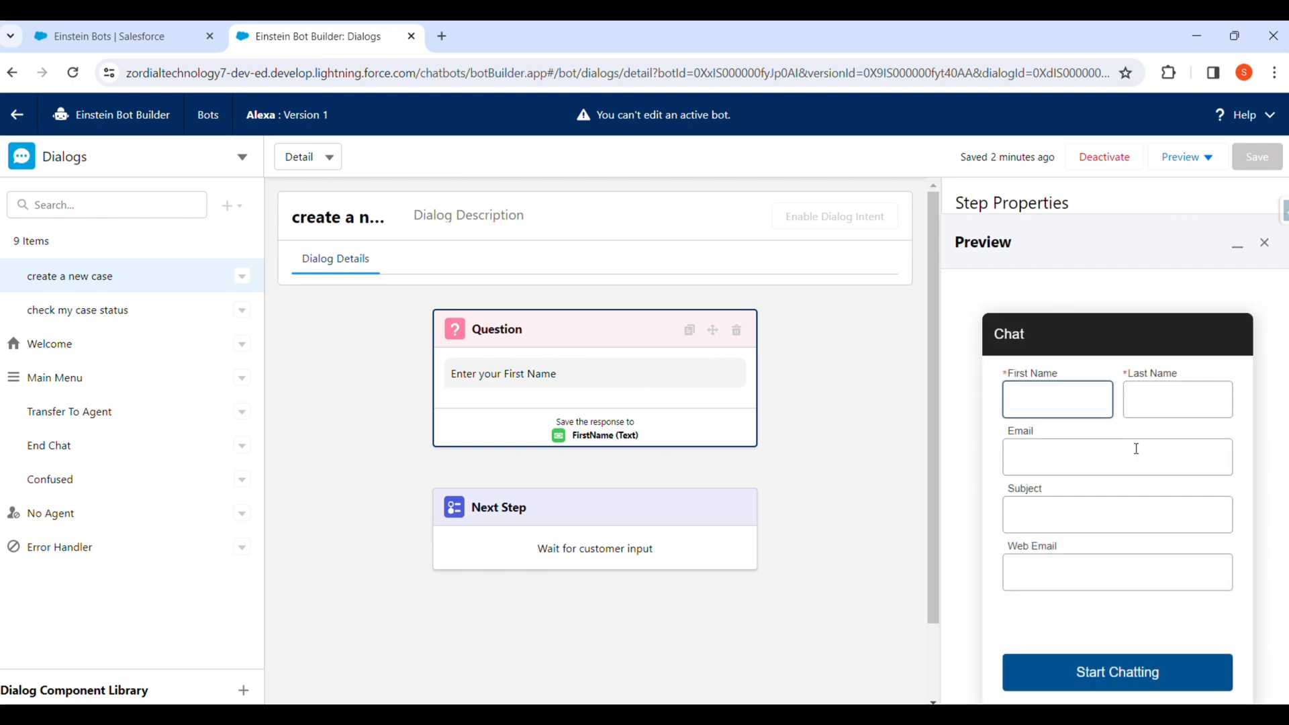
pyautogui.click(1054, 407)
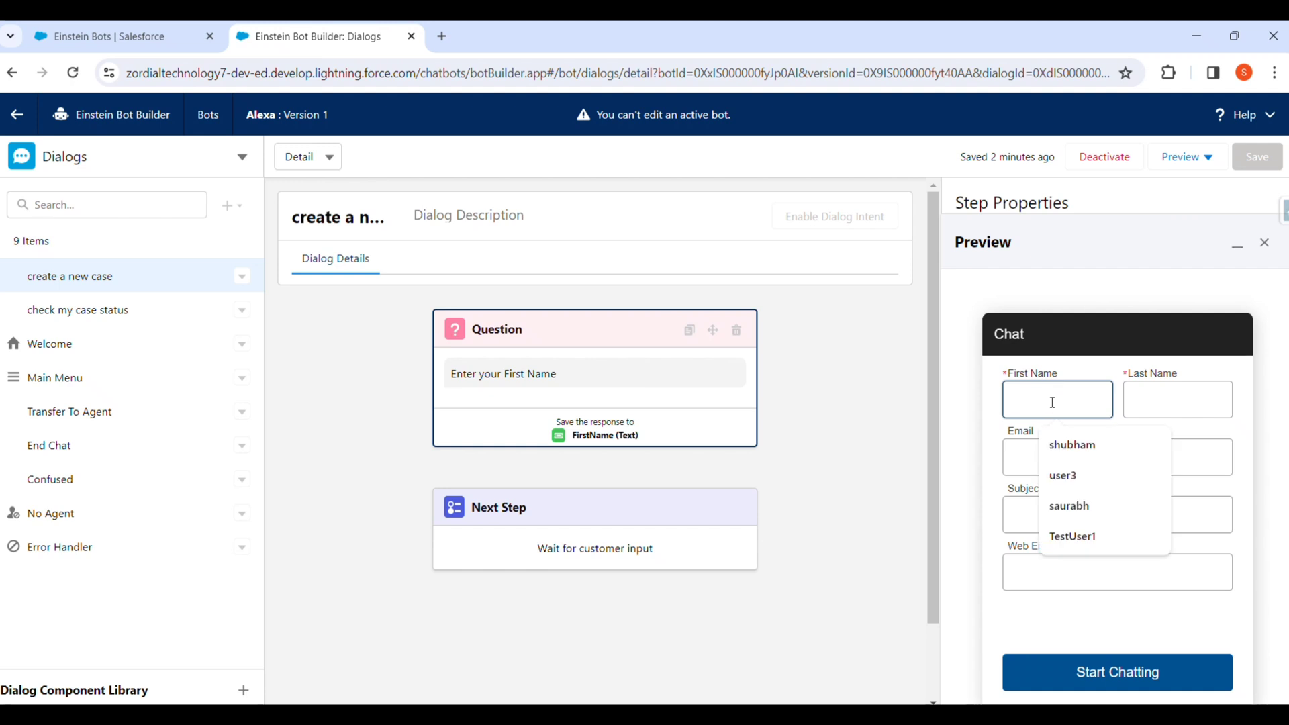
pyautogui.click(1088, 446)
pyautogui.click(1145, 403)
pyautogui.click(1188, 445)
pyautogui.click(1162, 674)
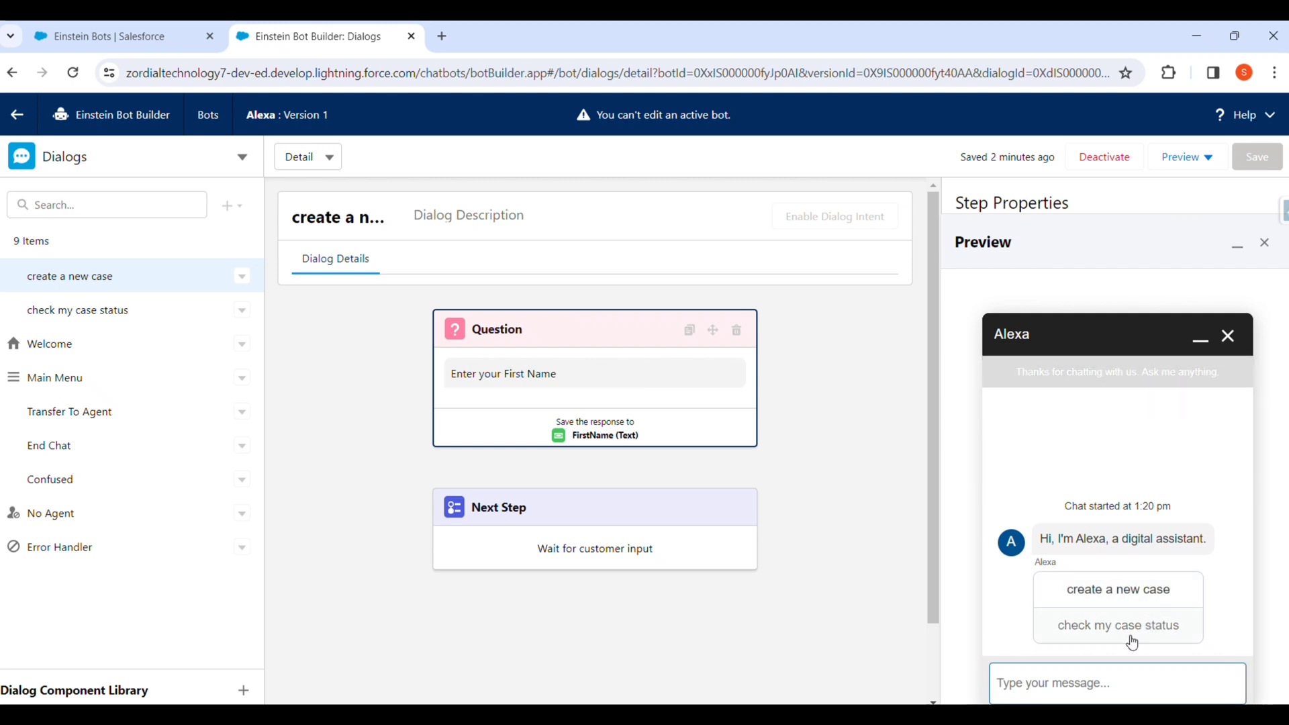
# Step: Choose 'create a new case' in the preview chat and reply with a first name
pyautogui.click(1109, 604)
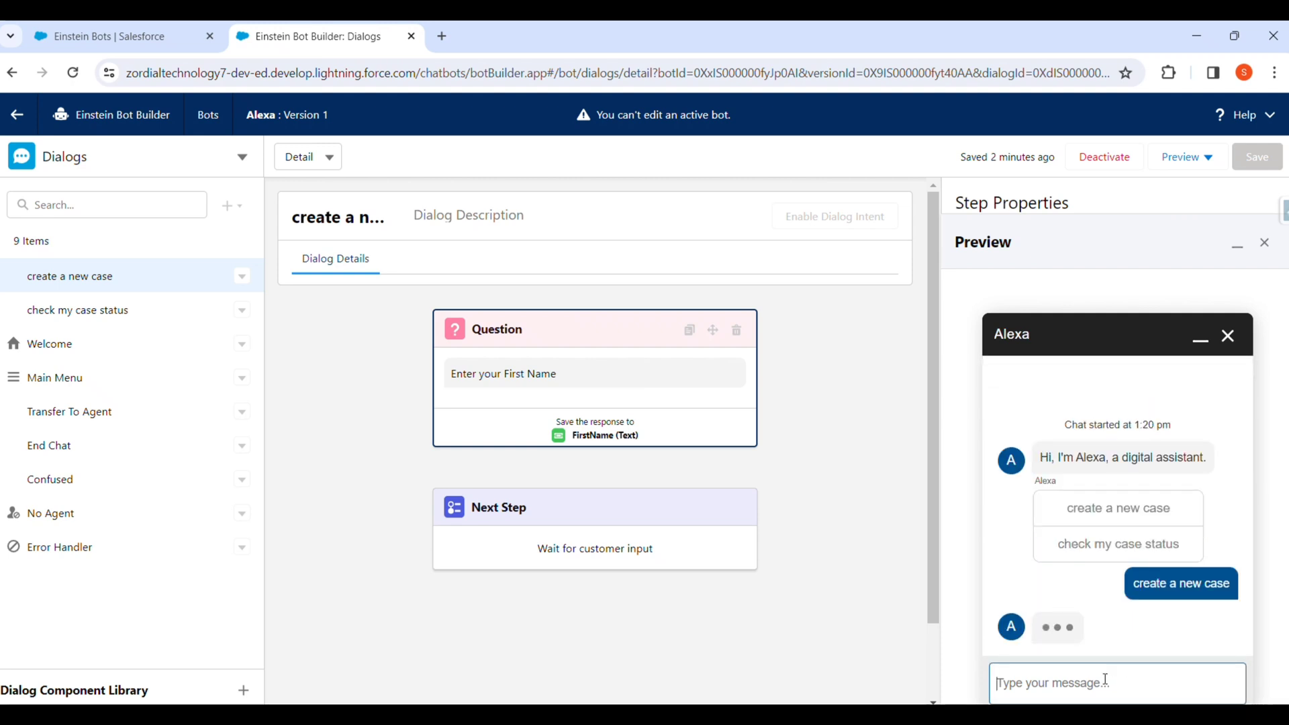
pyautogui.click(1065, 680)
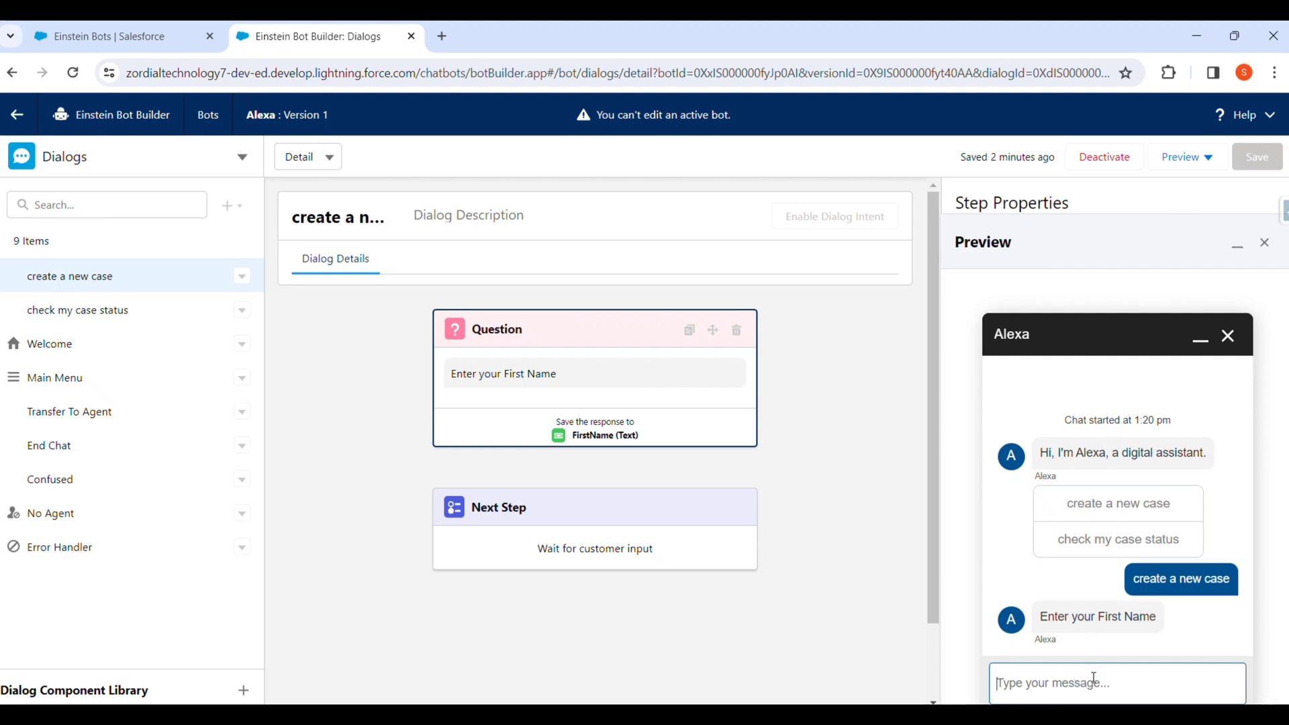
pyautogui.write('shubham')
pyautogui.press('Return')
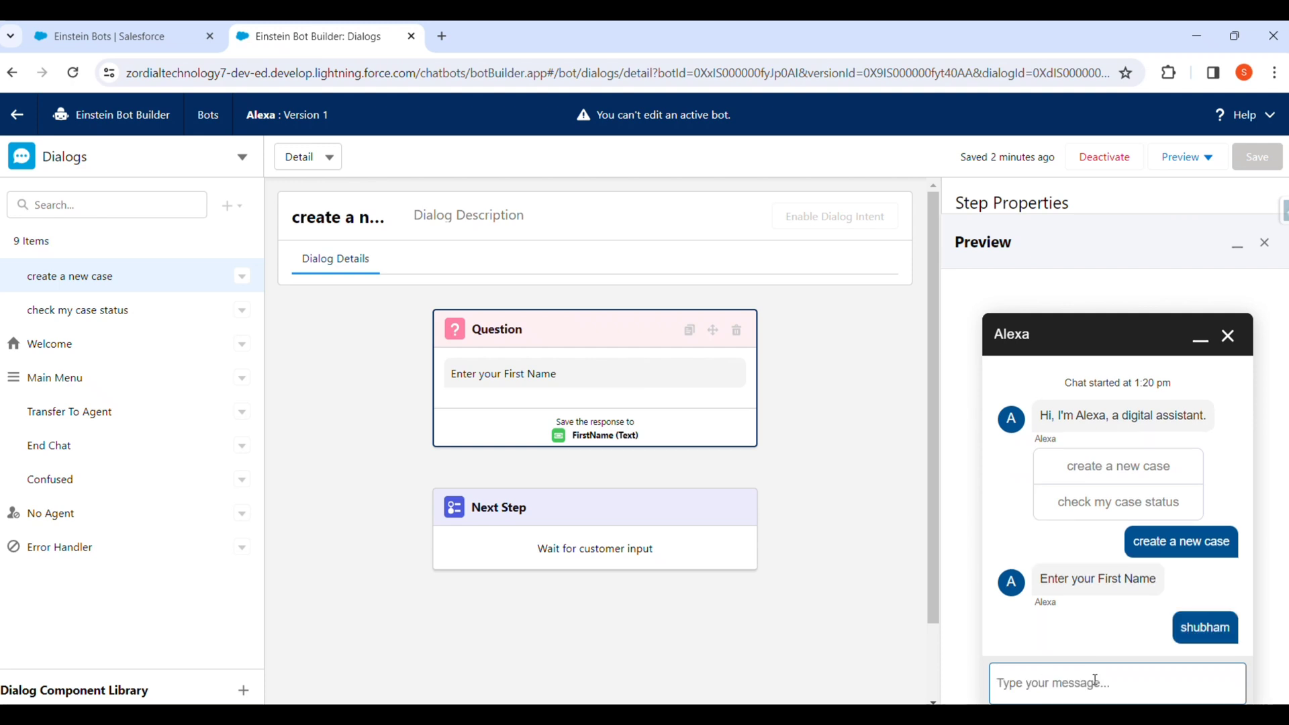